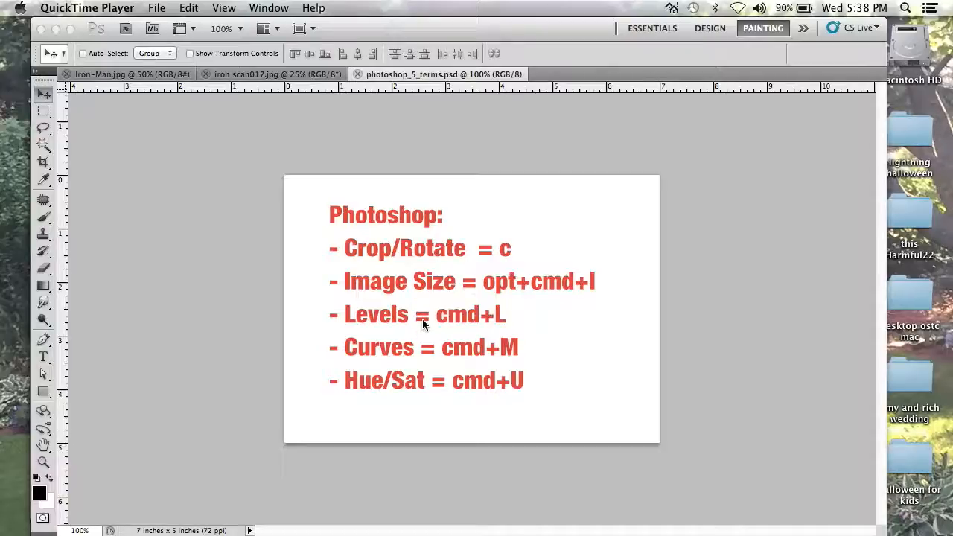
Switch to the iron scan017.jpg document and set the Crop tool to 10 in wide by 8 in high
{"action": "left_click", "coordinate": [262, 74]}
{"action": "left_click", "coordinate": [262, 74]}
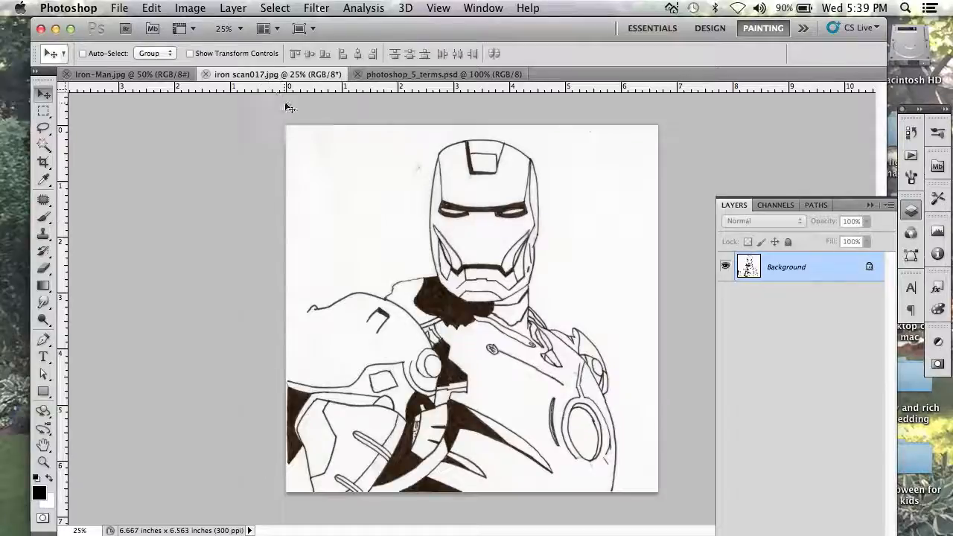
{"action": "left_click", "coordinate": [44, 164]}
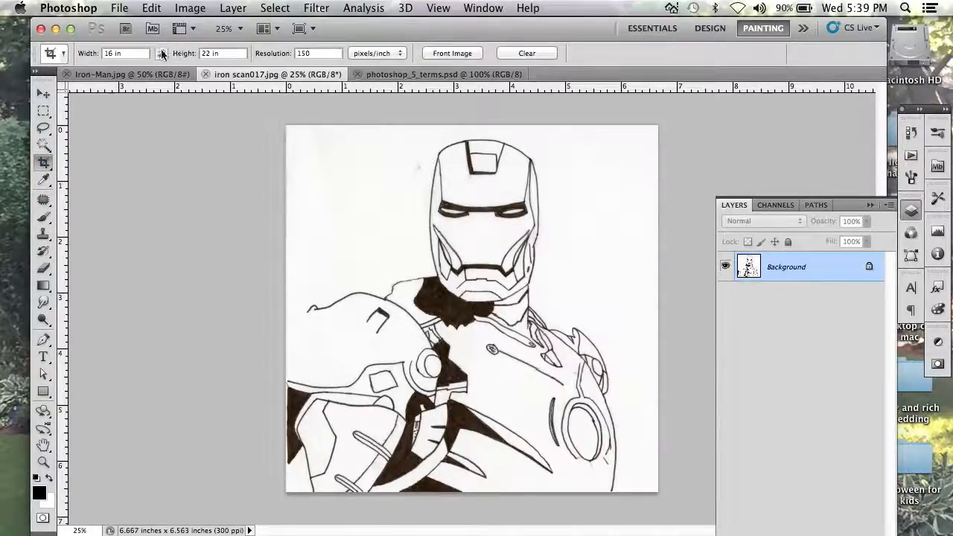
{"action": "left_click", "coordinate": [131, 54]}
{"action": "key", "text": "Return"}
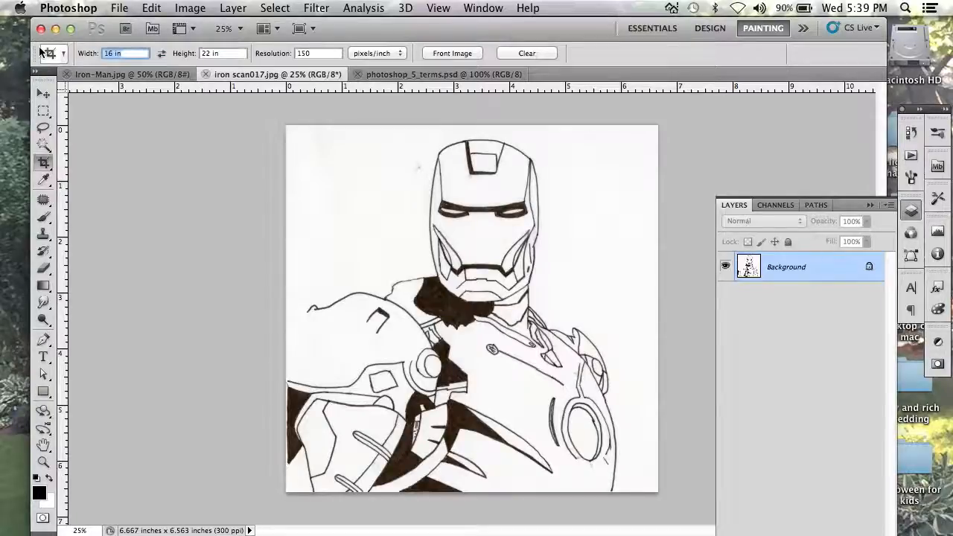
{"action": "type", "text": "1"}
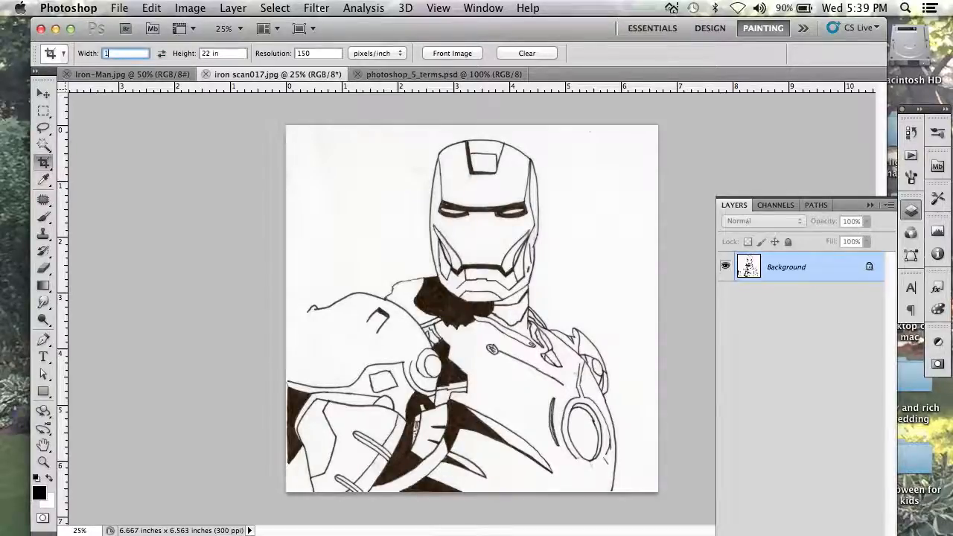
{"action": "type", "text": "0"}
{"action": "key", "text": "Tab"}
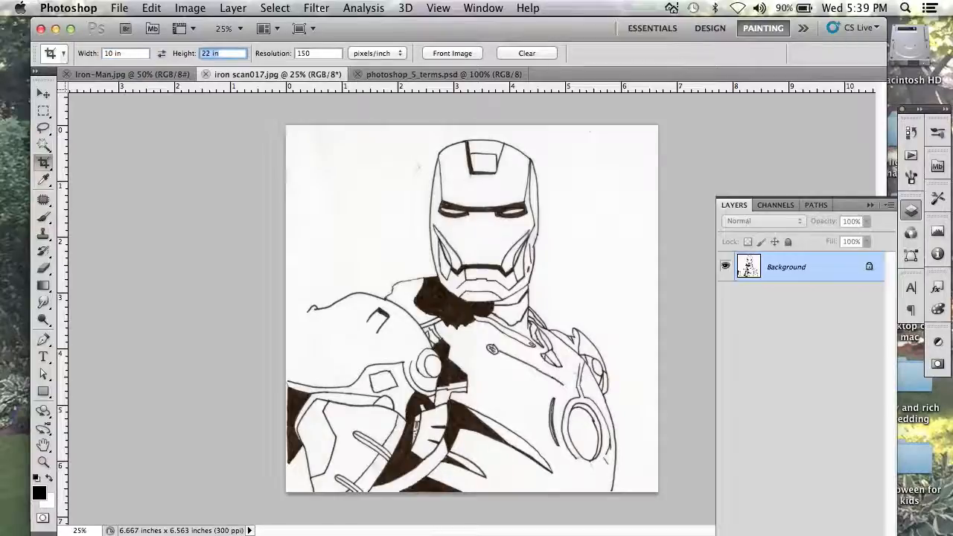
{"action": "type", "text": "8"}
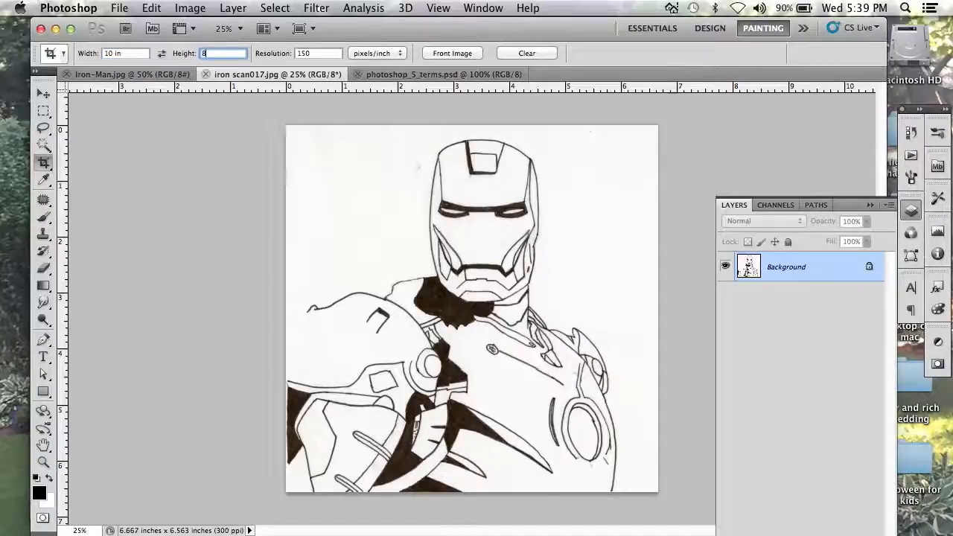
{"action": "key", "text": "Tab"}
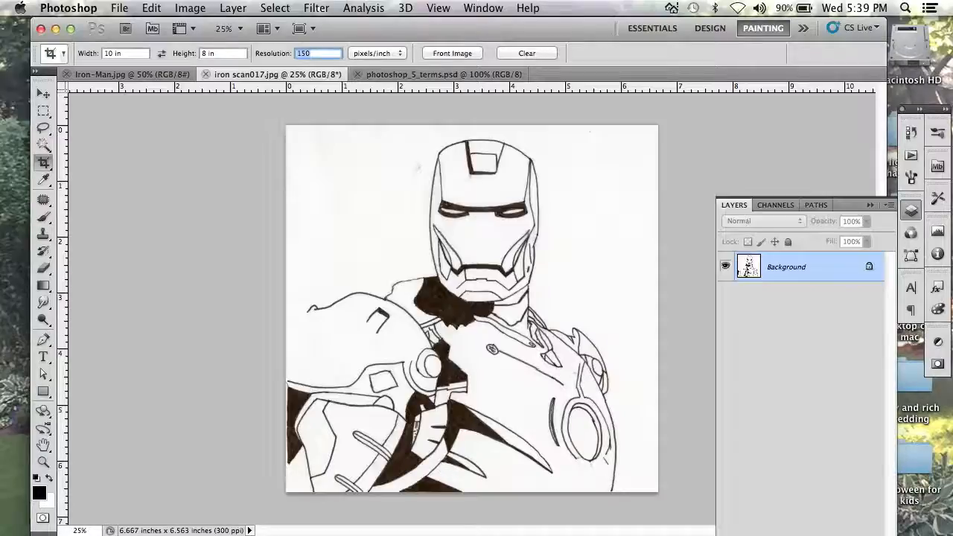
{"action": "key", "text": "Tab"}
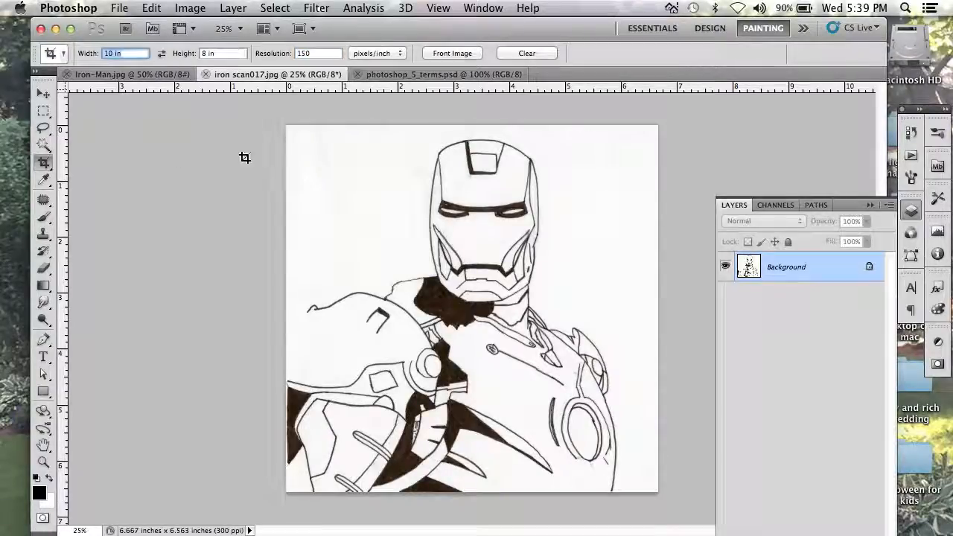
{"action": "left_click_drag", "start_coordinate": [291, 130], "coordinate": [659, 531]}
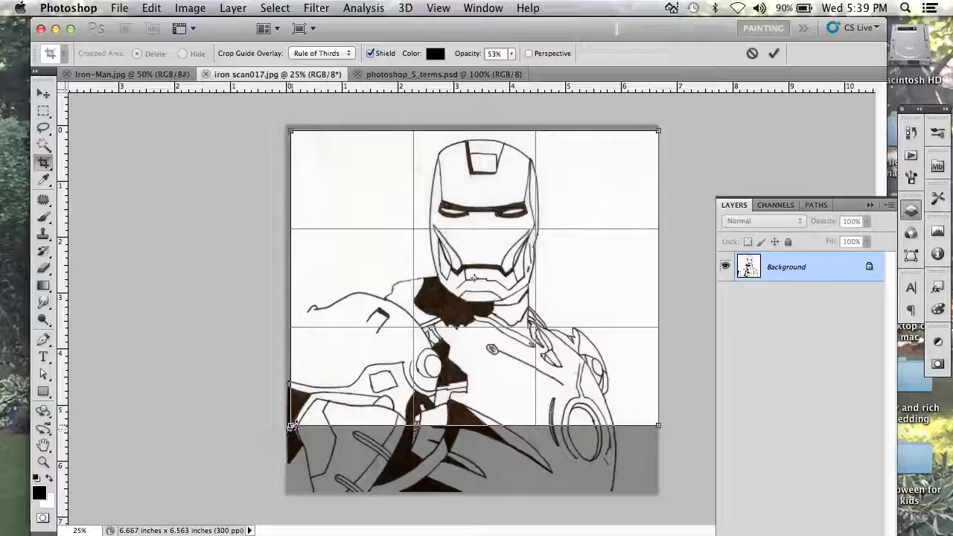
{"action": "left_click_drag", "start_coordinate": [290, 425], "coordinate": [201, 495]}
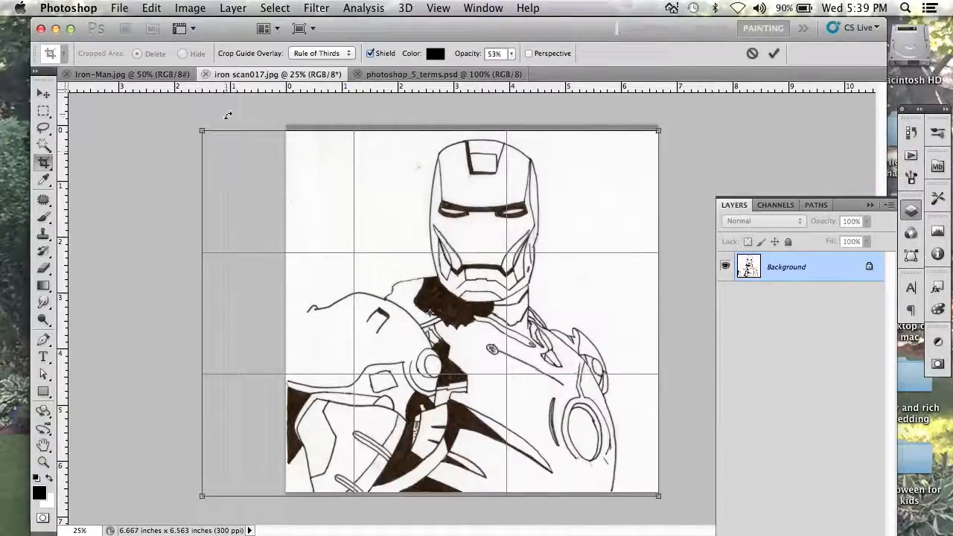
{"action": "left_click_drag", "start_coordinate": [202, 131], "coordinate": [196, 124]}
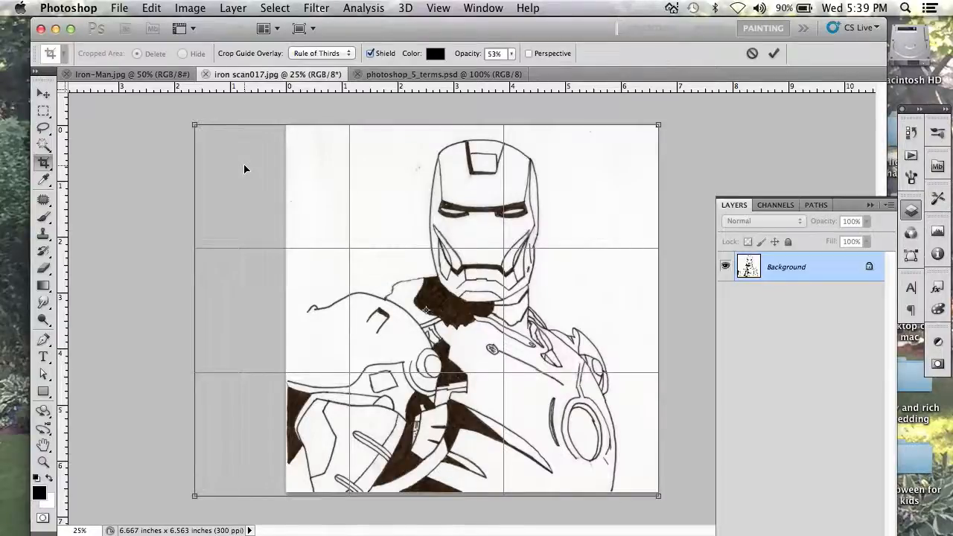
{"action": "key", "text": "Escape"}
Set the crop width to 8 in and crop the scan to a square covering nearly the whole drawing
{"action": "left_click", "coordinate": [125, 53]}
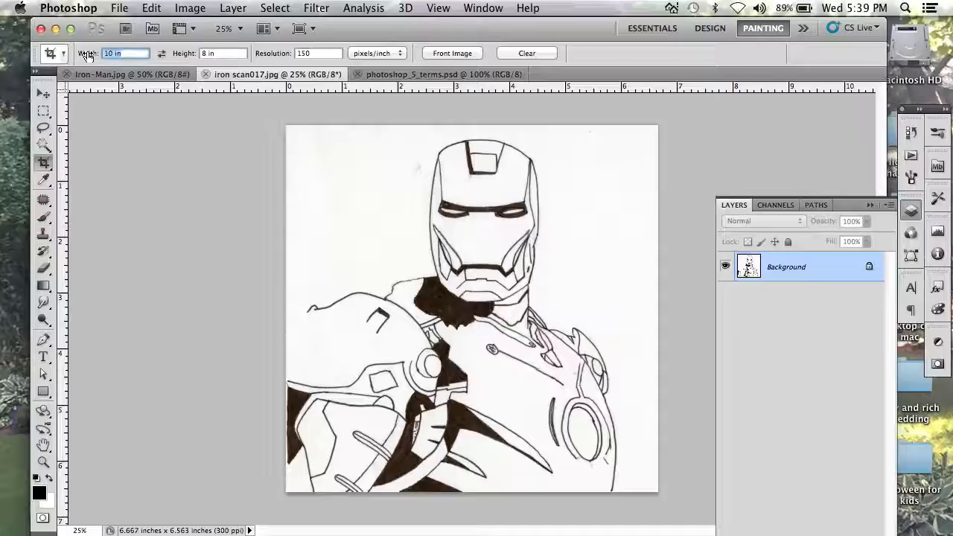
{"action": "type", "text": "8"}
{"action": "key", "text": "Tab"}
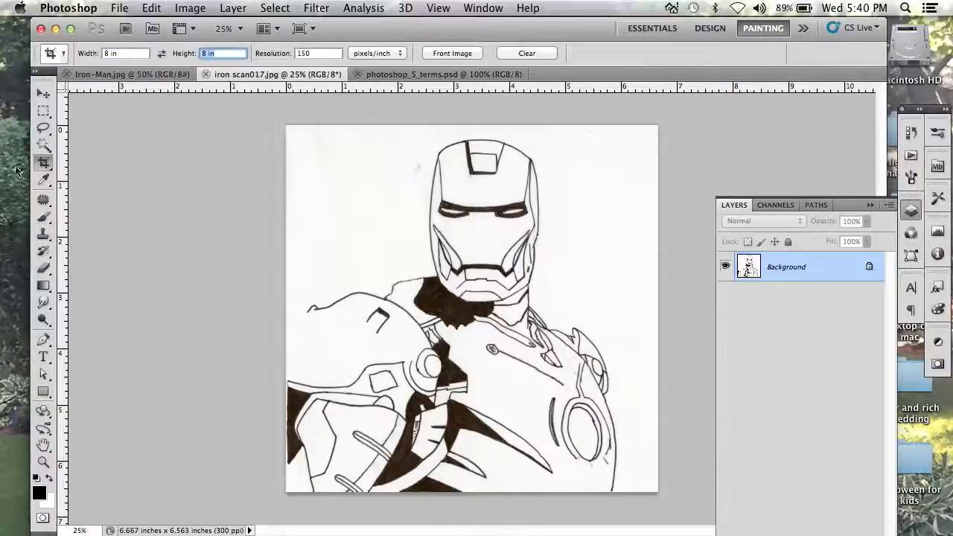
{"action": "left_click", "coordinate": [39, 165]}
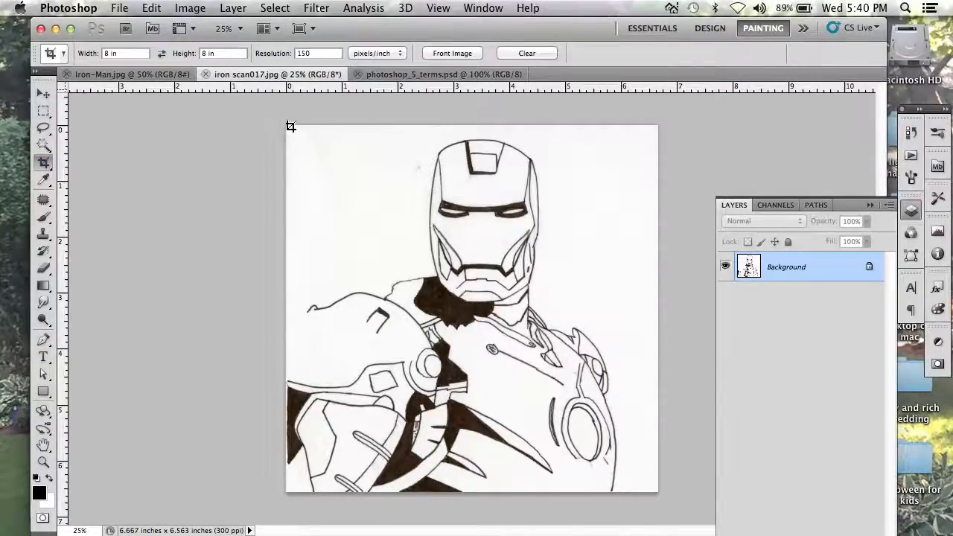
{"action": "left_click_drag", "start_coordinate": [289, 126], "coordinate": [643, 529]}
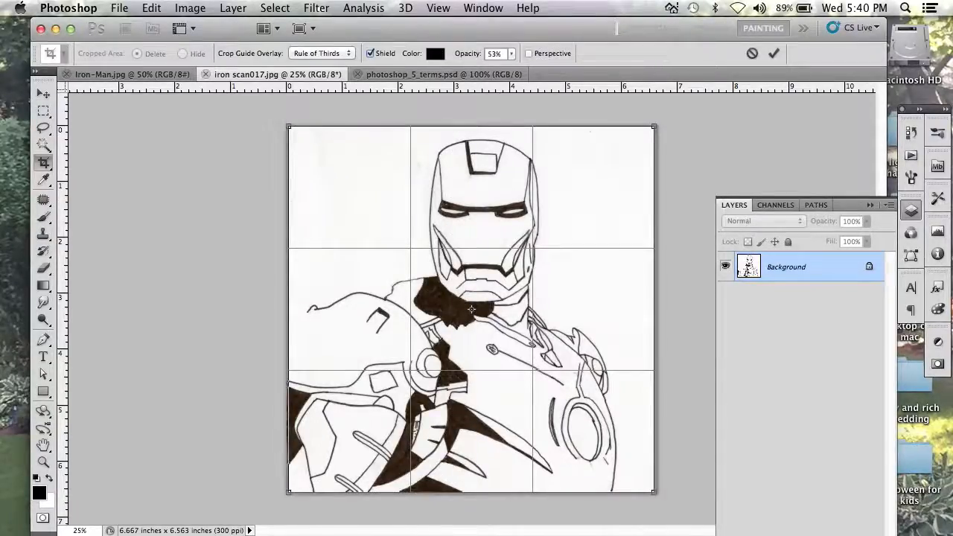
{"action": "key", "text": "Return"}
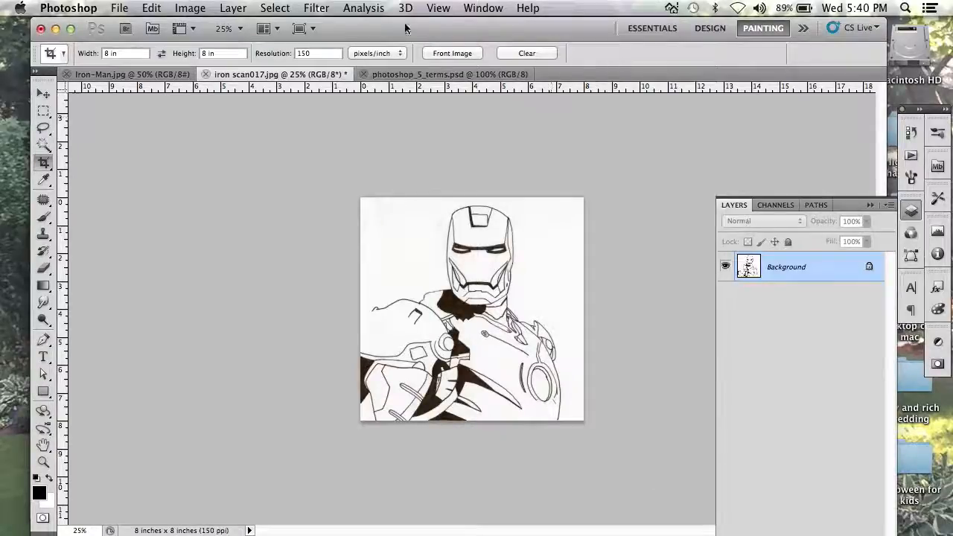
Fit the cropped drawing on the screen
{"action": "left_click", "coordinate": [439, 8]}
{"action": "mouse_move", "coordinate": [469, 8]}
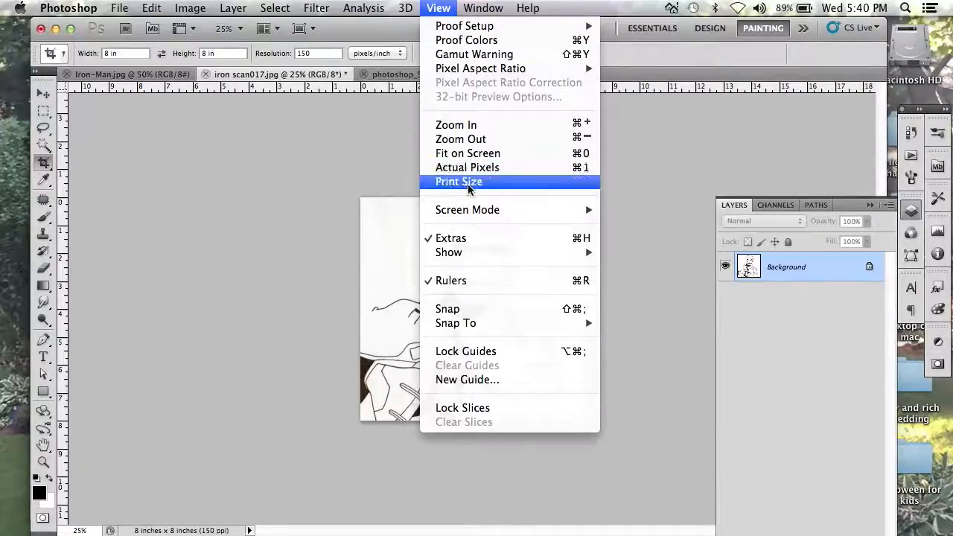
{"action": "left_click", "coordinate": [469, 155]}
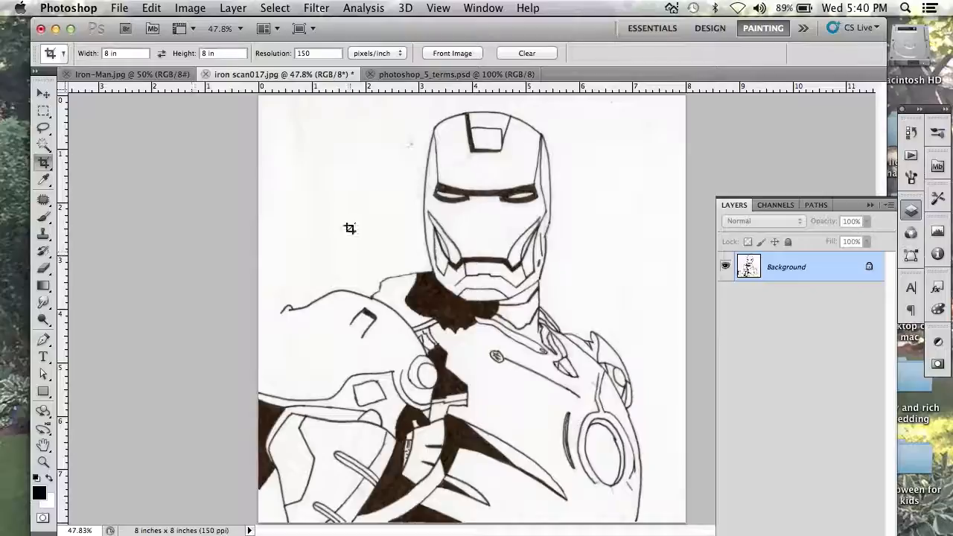
Examine the document size, units, resolution and Constrain Proportions options in the Image Size settings without applying any change
{"action": "left_click", "coordinate": [44, 95]}
{"action": "left_click", "coordinate": [190, 8]}
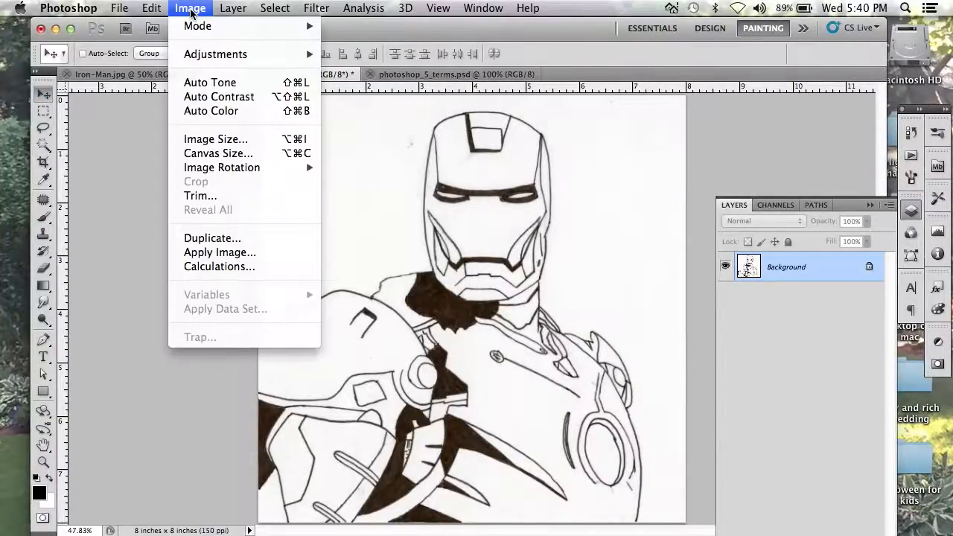
{"action": "left_click", "coordinate": [204, 139]}
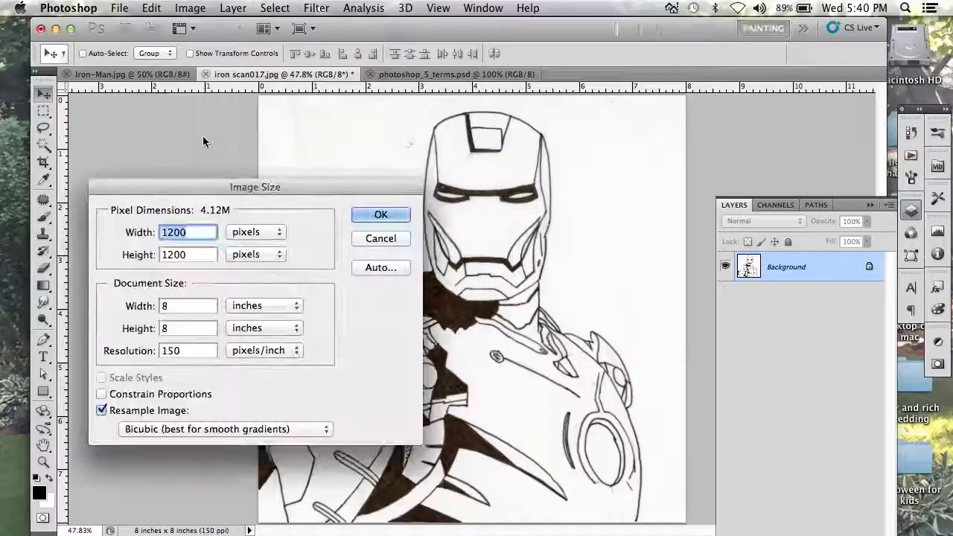
{"action": "left_click_drag", "start_coordinate": [325, 195], "coordinate": [317, 147]}
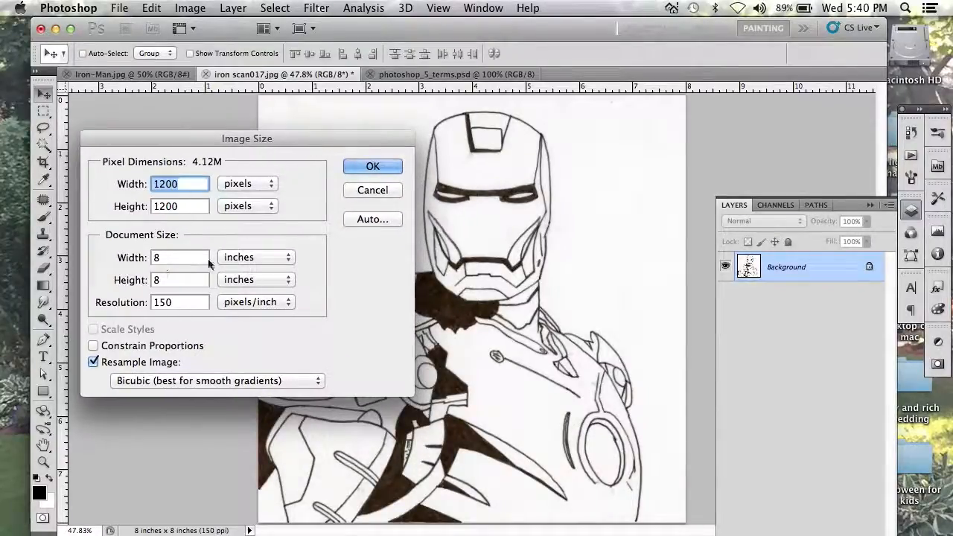
{"action": "left_click", "coordinate": [238, 257]}
{"action": "left_click", "coordinate": [243, 245]}
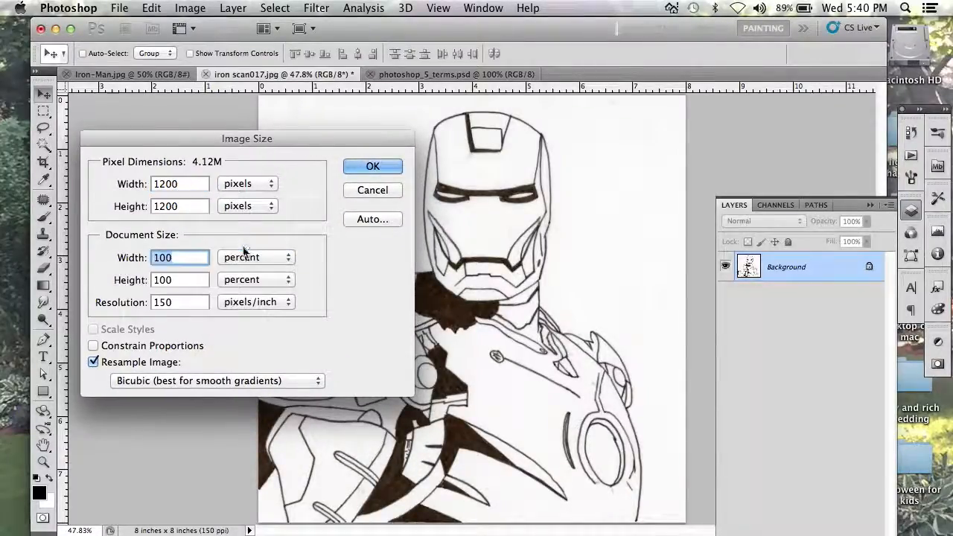
{"action": "left_click", "coordinate": [243, 256]}
{"action": "left_click", "coordinate": [245, 271]}
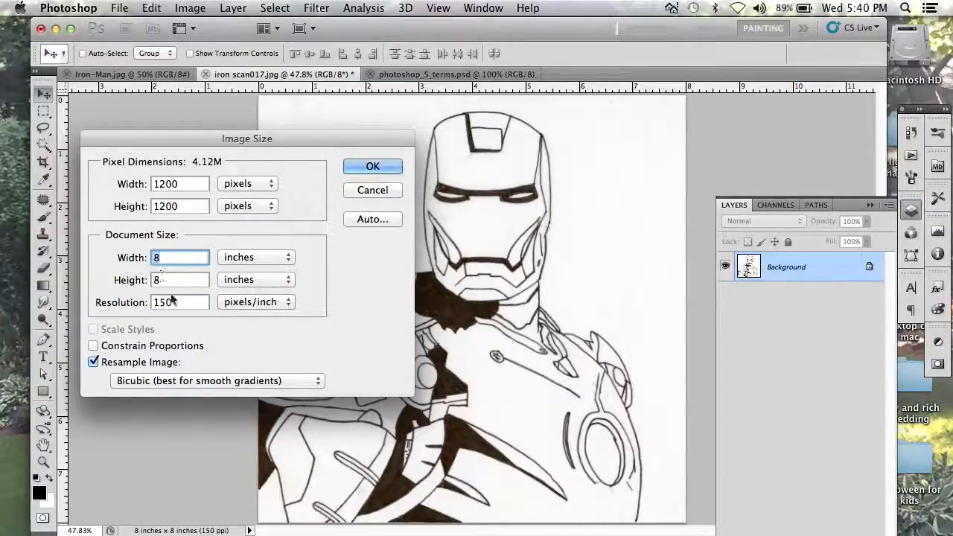
{"action": "left_click", "coordinate": [94, 346]}
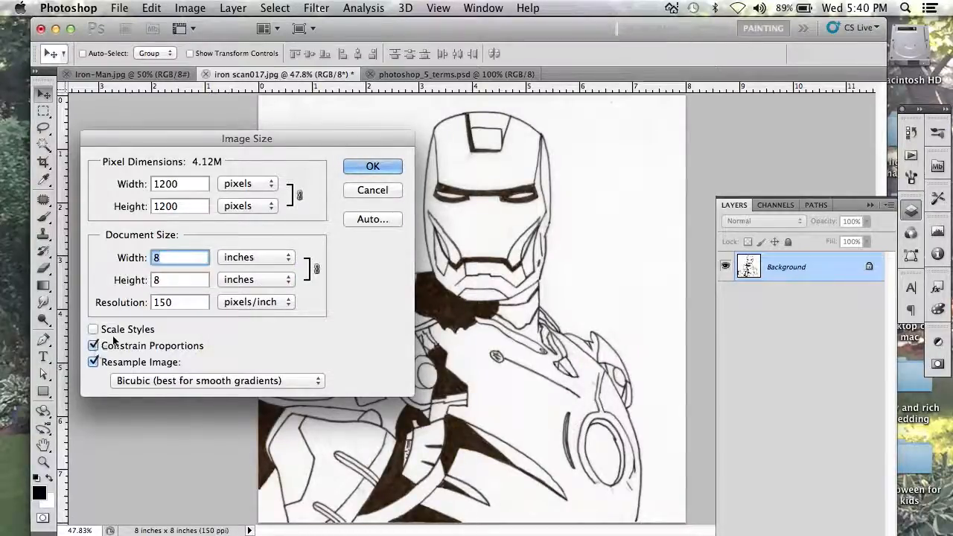
{"action": "double_click", "coordinate": [172, 302]}
{"action": "left_click", "coordinate": [372, 191]}
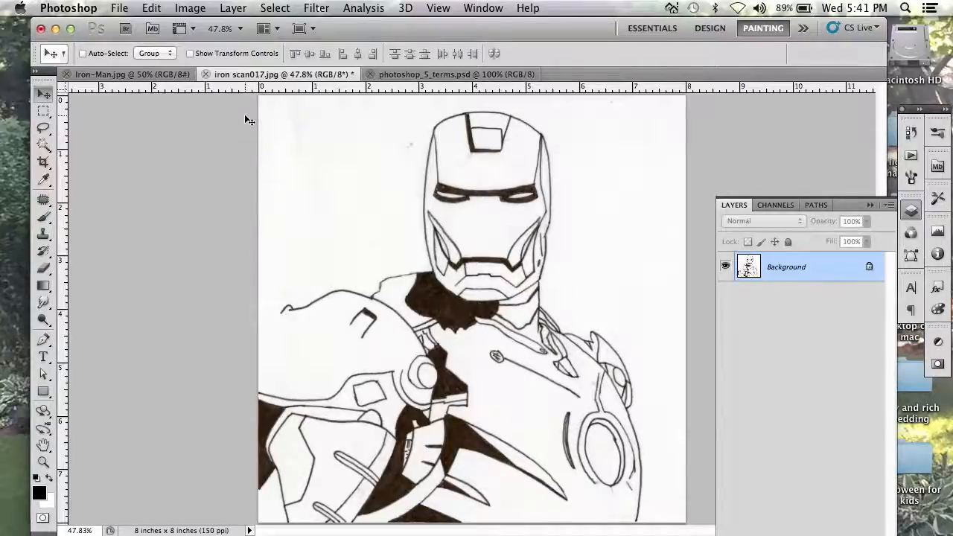
{"action": "key", "text": "super+l"}
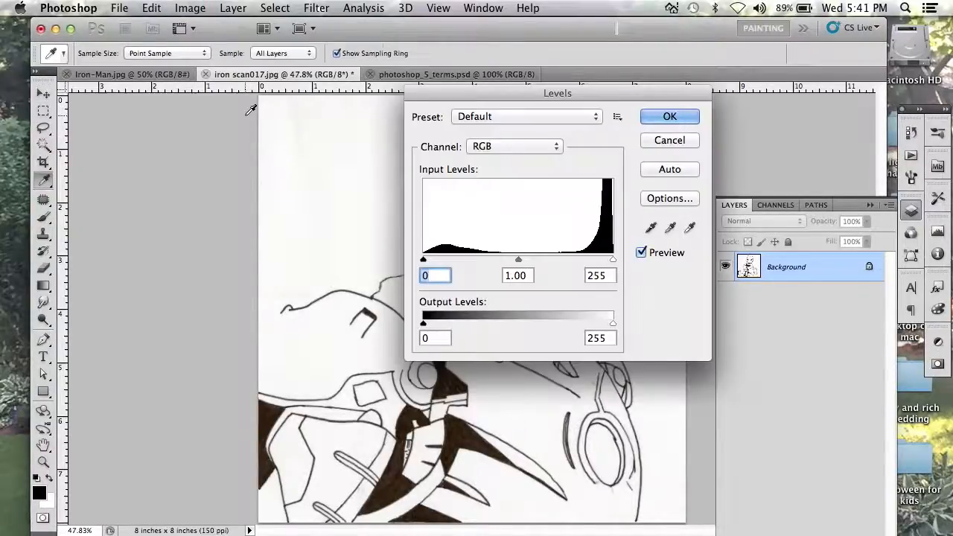
{"action": "left_click", "coordinate": [684, 139]}
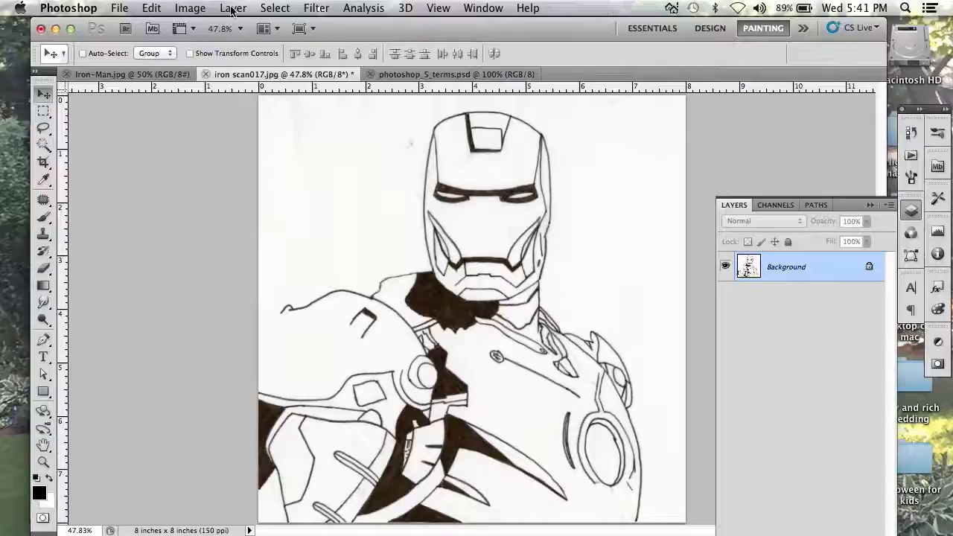
{"action": "left_click", "coordinate": [192, 8]}
{"action": "mouse_move", "coordinate": [219, 55]}
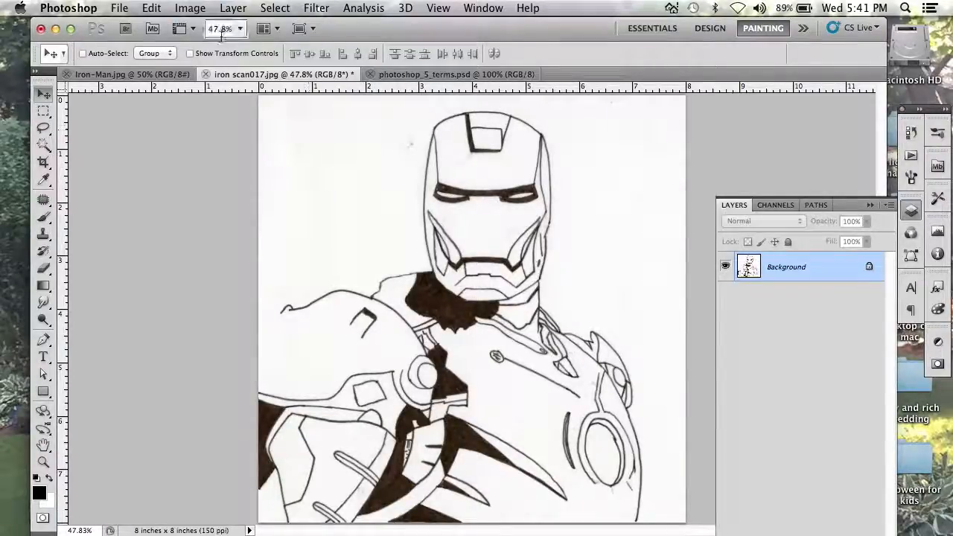
Set the drawing's image mode to RGB Color
{"action": "left_click", "coordinate": [191, 8]}
{"action": "mouse_move", "coordinate": [199, 30]}
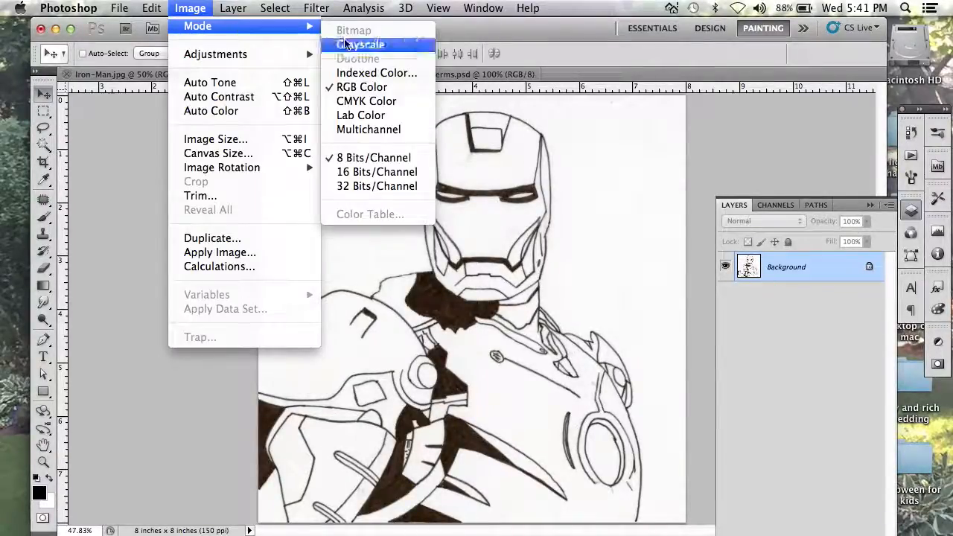
{"action": "left_click", "coordinate": [366, 88]}
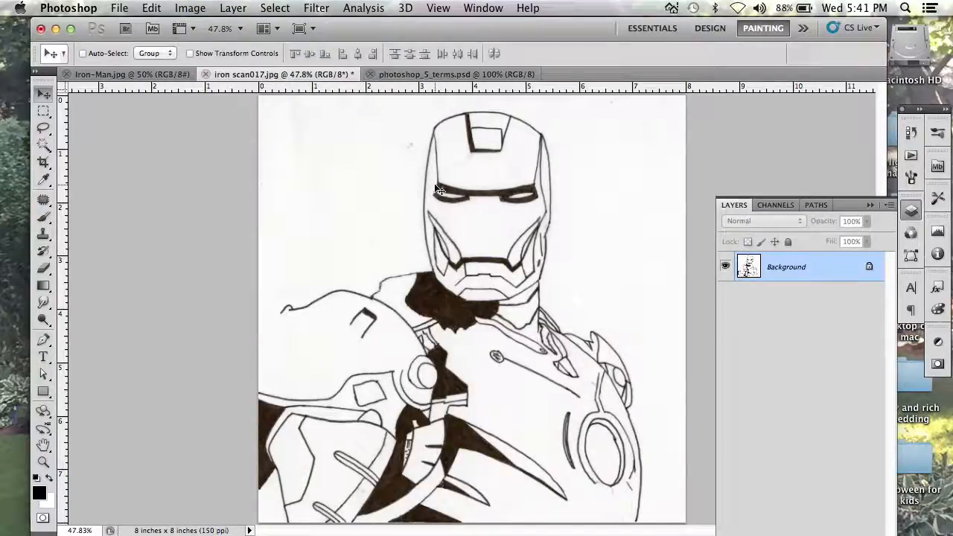
{"action": "left_click", "coordinate": [197, 10]}
{"action": "mouse_move", "coordinate": [294, 54]}
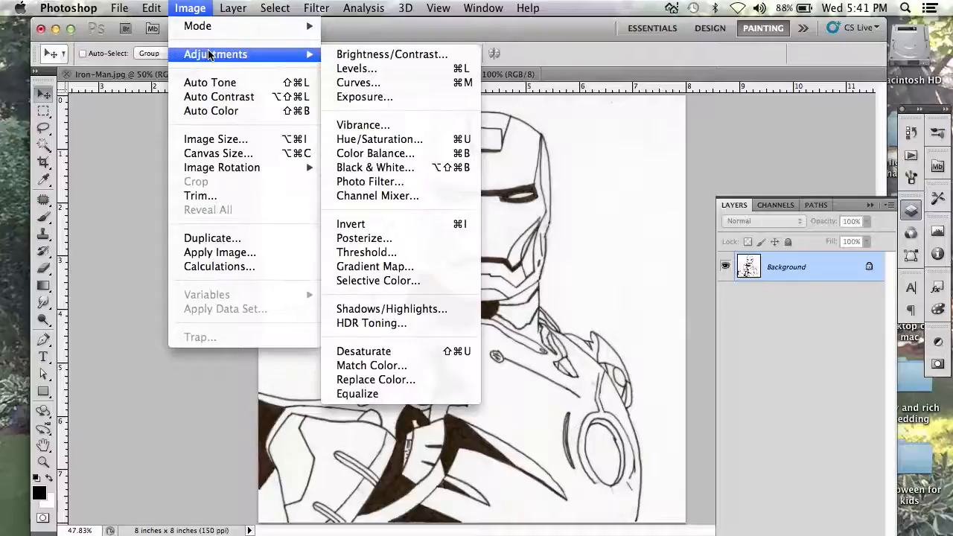
{"action": "left_click", "coordinate": [353, 70]}
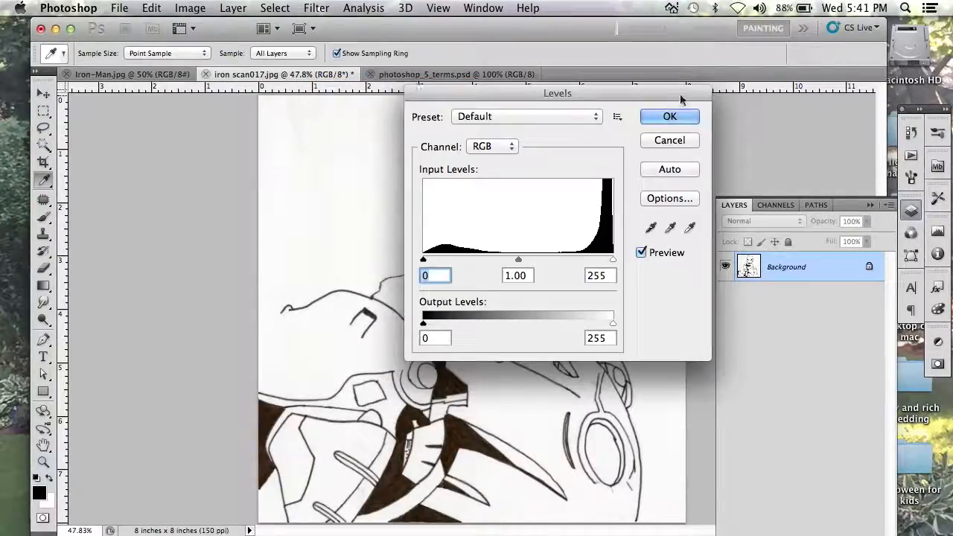
{"action": "left_click_drag", "start_coordinate": [659, 97], "coordinate": [302, 39]}
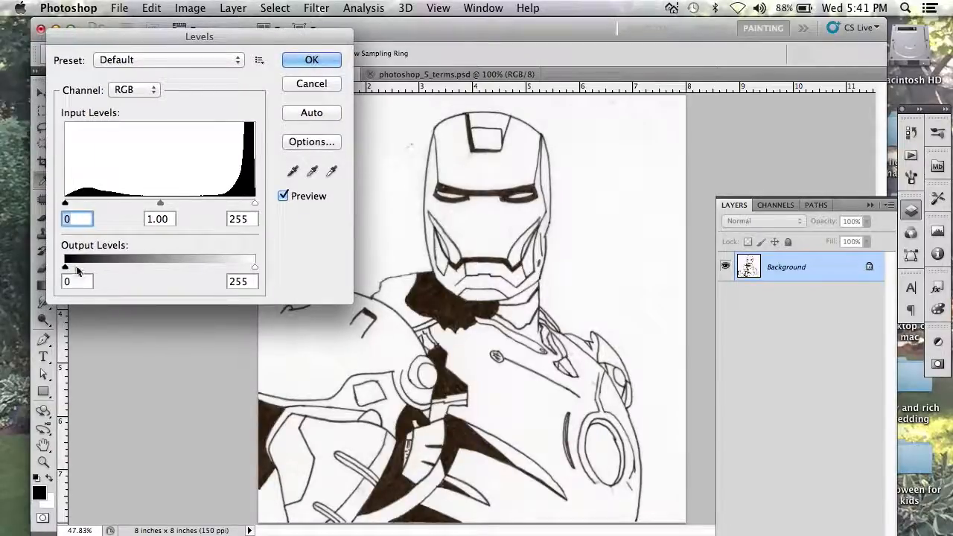
{"action": "left_click_drag", "start_coordinate": [65, 203], "coordinate": [176, 204]}
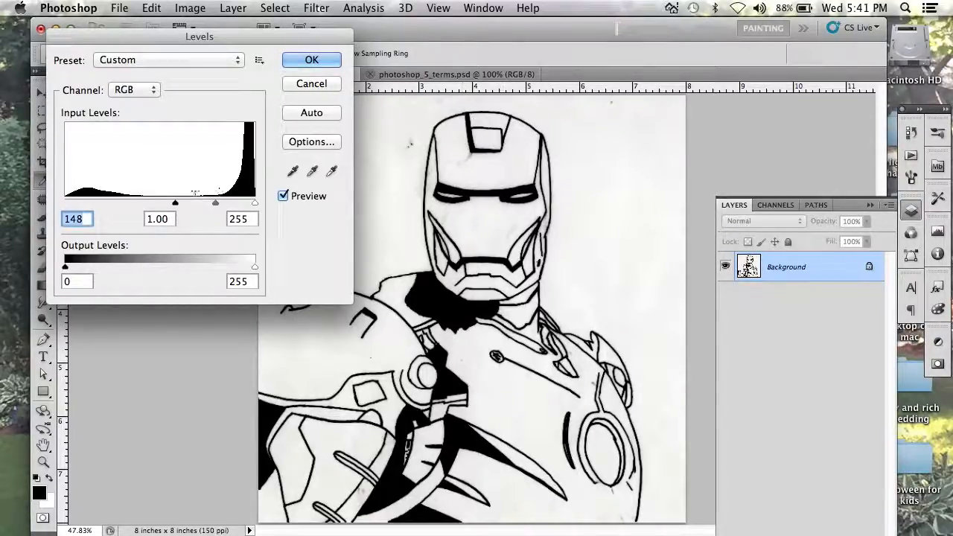
{"action": "left_click_drag", "start_coordinate": [175, 204], "coordinate": [38, 206]}
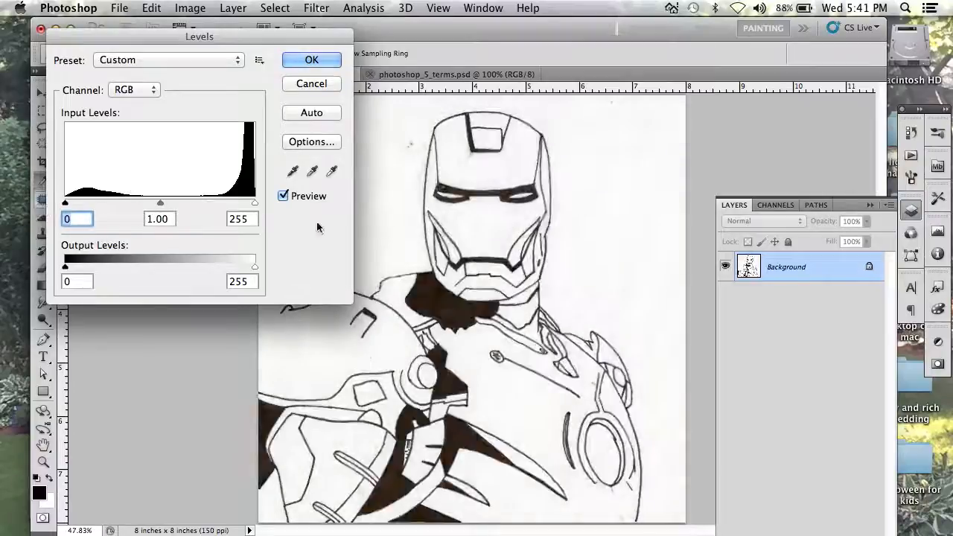
{"action": "mouse_move", "coordinate": [253, 204]}
{"action": "left_mouse_down"}
{"action": "mouse_move", "coordinate": [162, 204]}
{"action": "mouse_move", "coordinate": [288, 201]}
{"action": "left_mouse_up"}
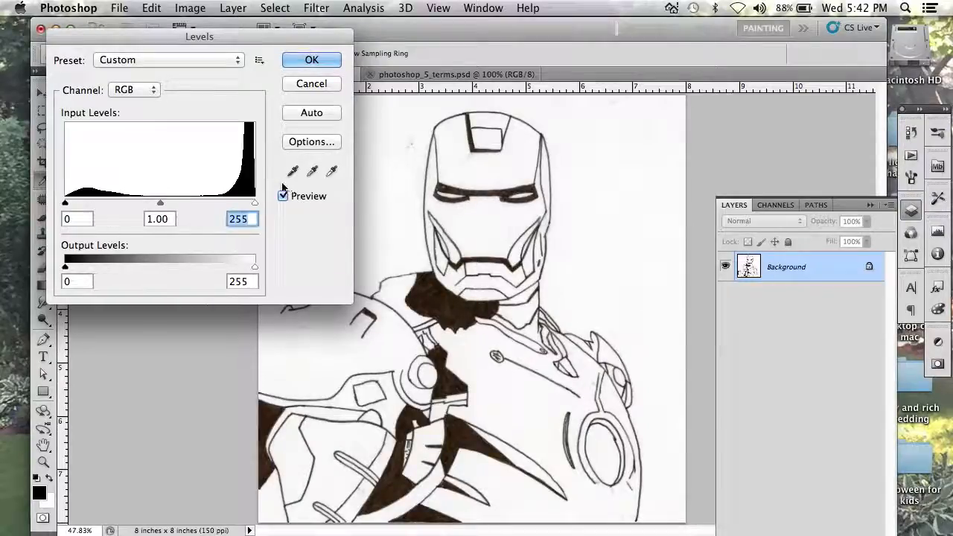
{"action": "left_click", "coordinate": [293, 172]}
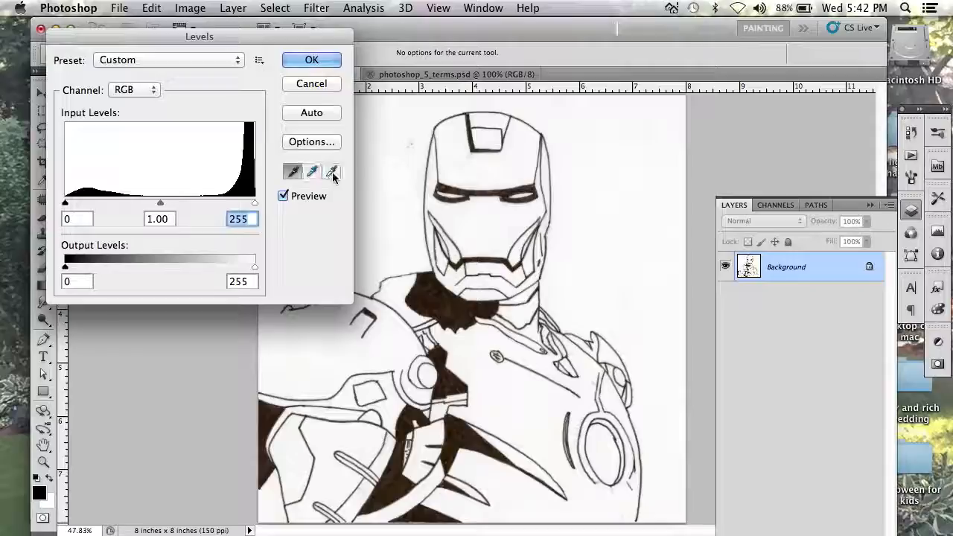
{"action": "left_click", "coordinate": [292, 172]}
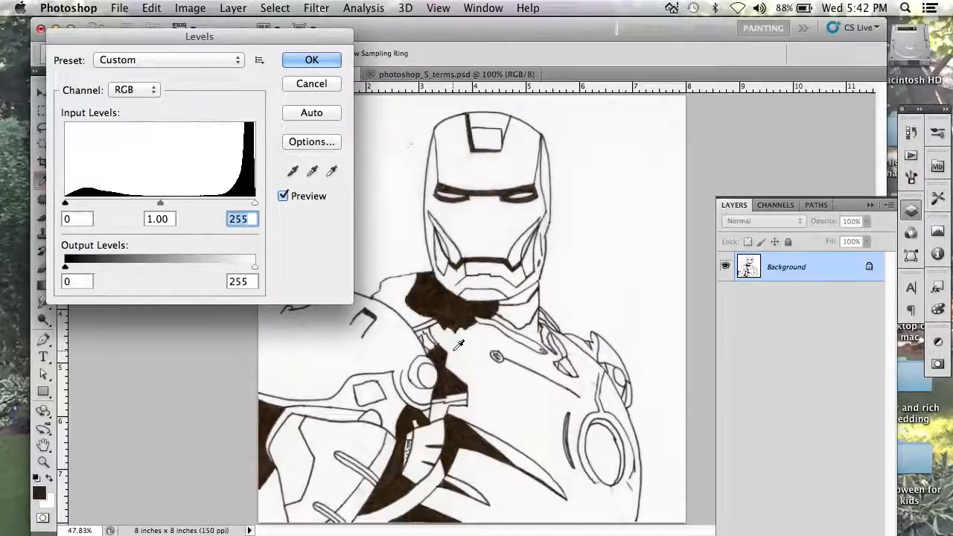
{"action": "left_click", "coordinate": [451, 153]}
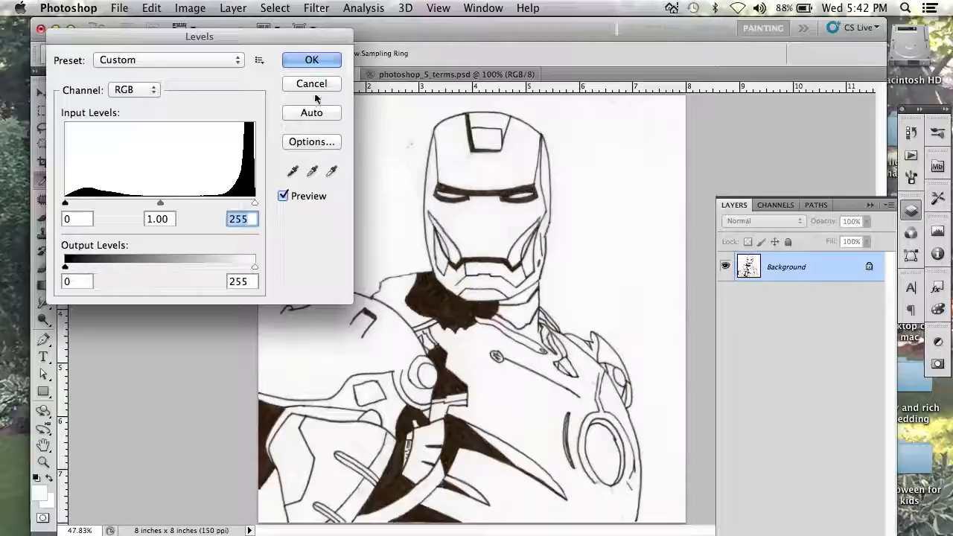
{"action": "left_click_drag", "start_coordinate": [235, 34], "coordinate": [171, 68]}
{"action": "left_click", "coordinate": [447, 313]}
{"action": "left_click", "coordinate": [245, 119]}
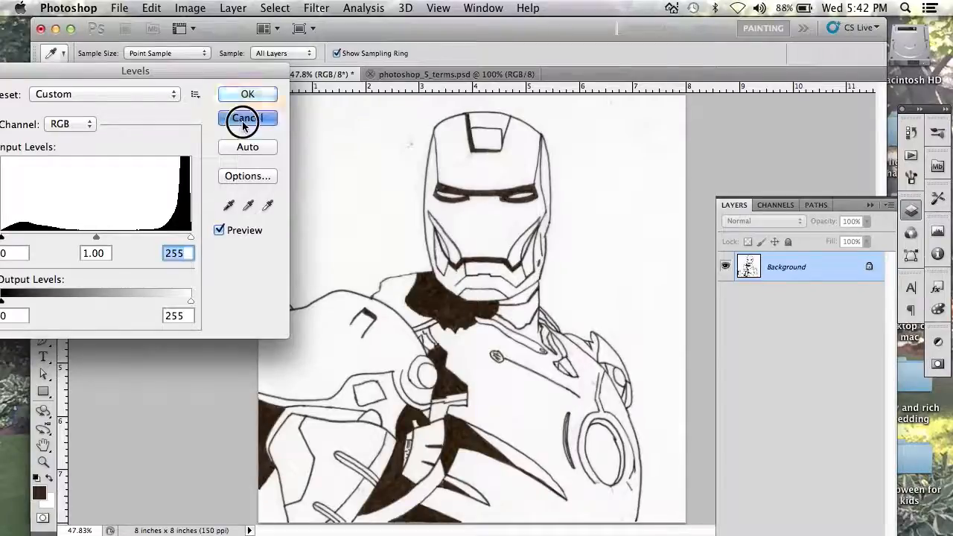
Convert the locked Background into a regular layer, keeping the default name, Normal mode and 100% opacity
{"action": "double_click", "coordinate": [802, 273]}
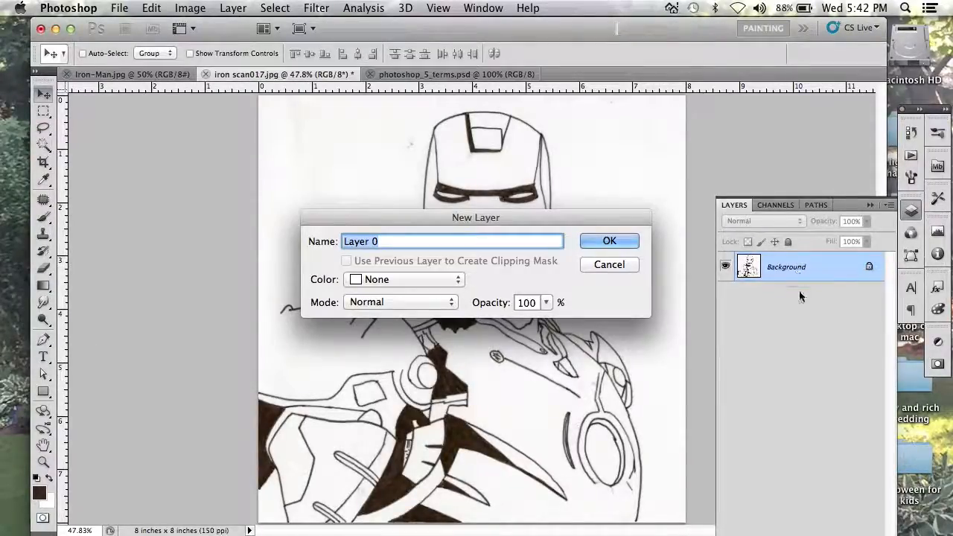
{"action": "left_click", "coordinate": [617, 242]}
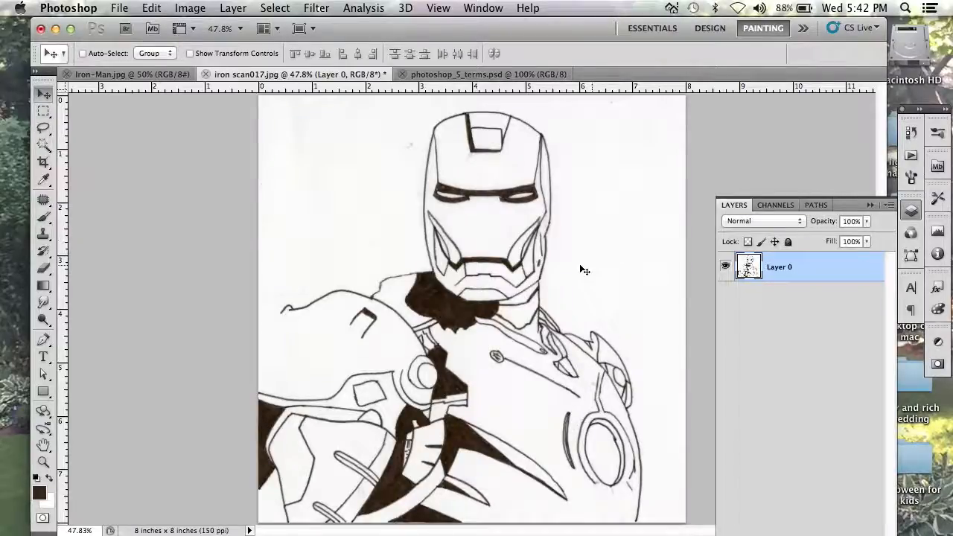
Apply Levels with the black point sampled from the dark neck fill and the white point from the gray smudge beside the helmet
{"action": "left_click", "coordinate": [190, 9]}
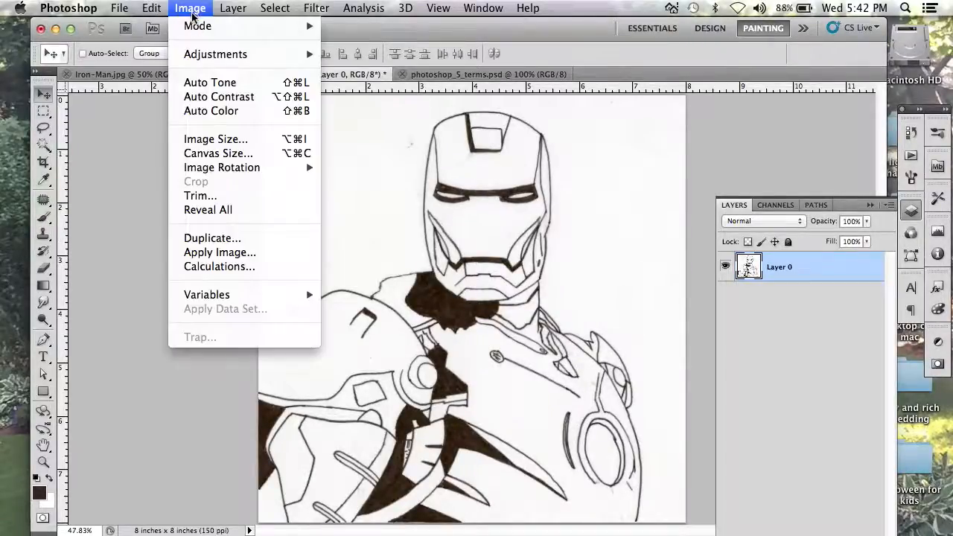
{"action": "mouse_move", "coordinate": [194, 56]}
{"action": "left_click", "coordinate": [365, 67]}
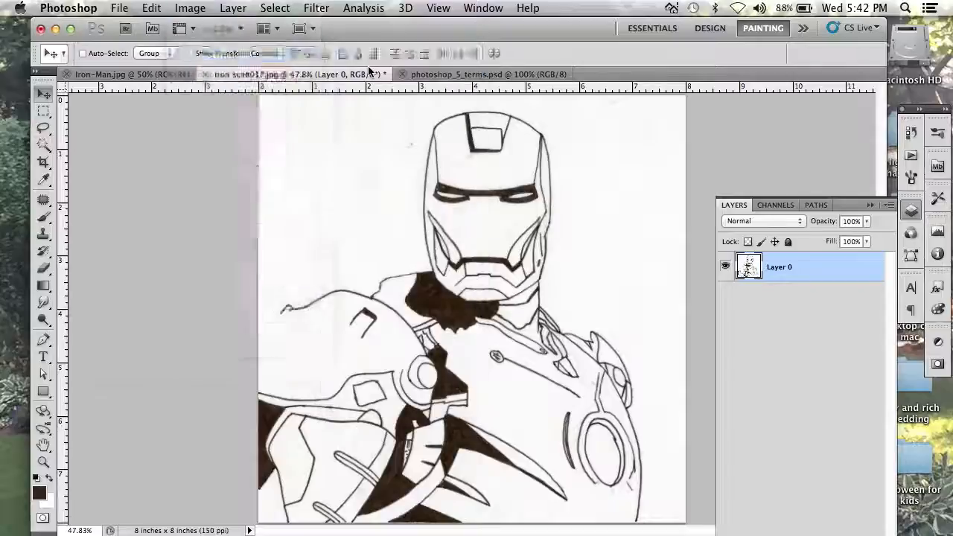
{"action": "left_click", "coordinate": [248, 207]}
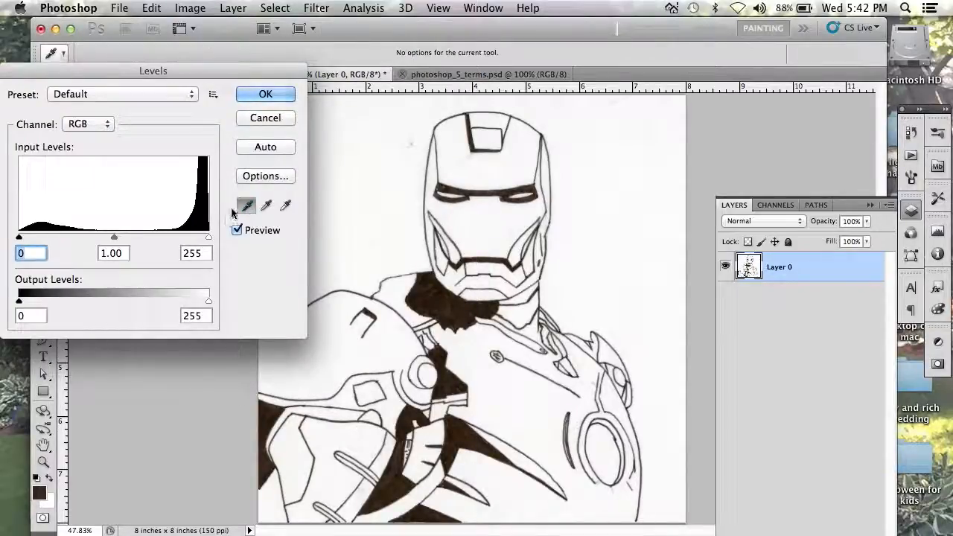
{"action": "left_click", "coordinate": [439, 303]}
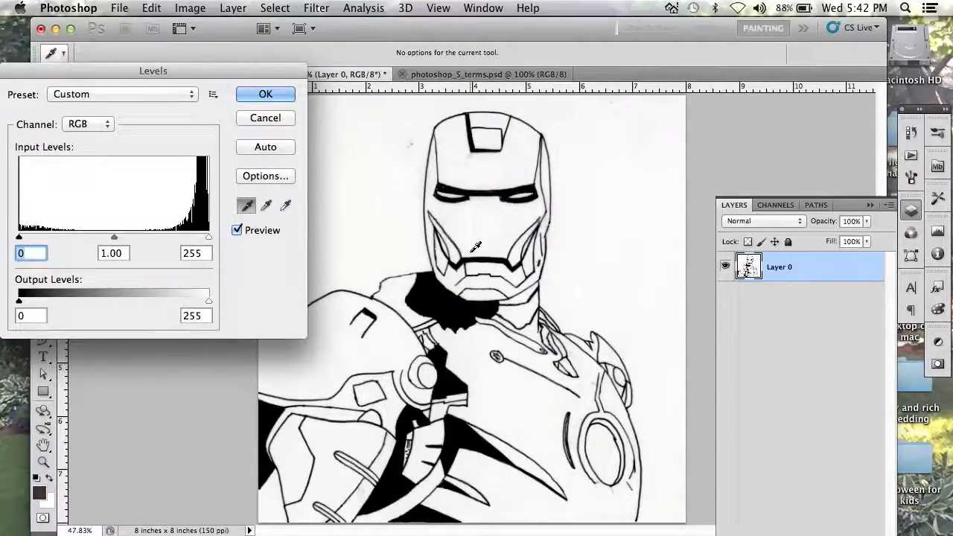
{"action": "left_click", "coordinate": [286, 206]}
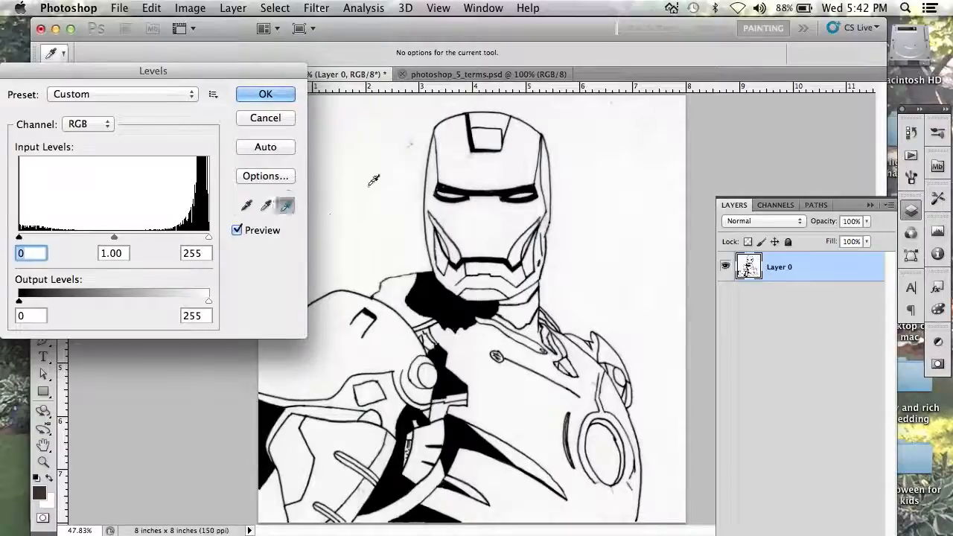
{"action": "left_click", "coordinate": [413, 143]}
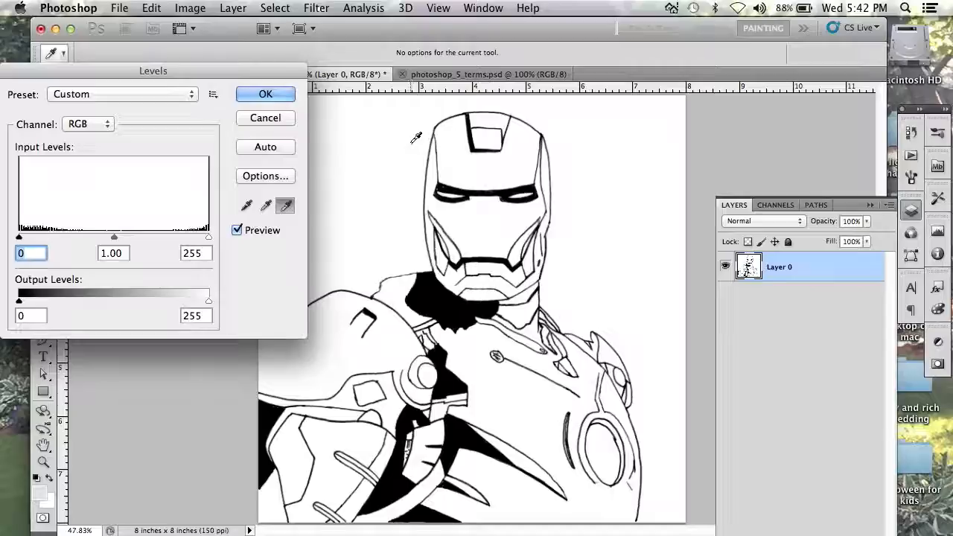
{"action": "left_click", "coordinate": [266, 94]}
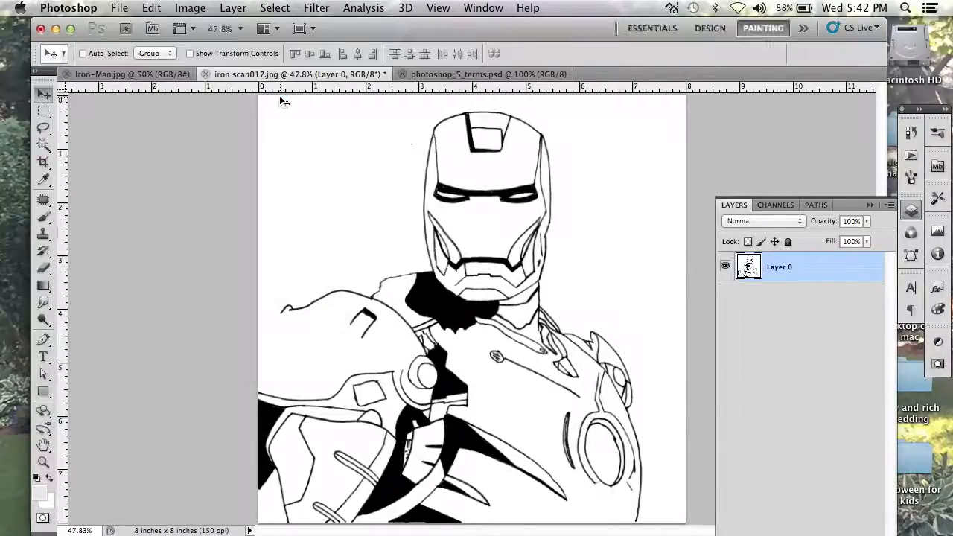
Compare the drawing before and after the Levels adjustment by repeatedly undoing and restoring it
{"action": "key", "text": "super+z"}
{"action": "key", "text": "super+z"}
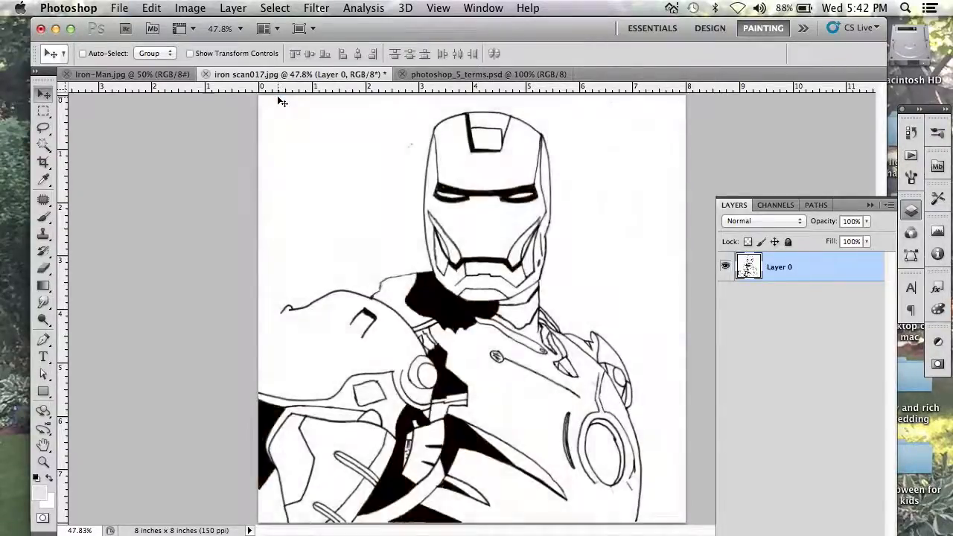
{"action": "key", "text": "super+z"}
{"action": "key", "text": "super+z"}
{"action": "key", "text": "super+z"}
{"action": "key", "text": "super+z"}
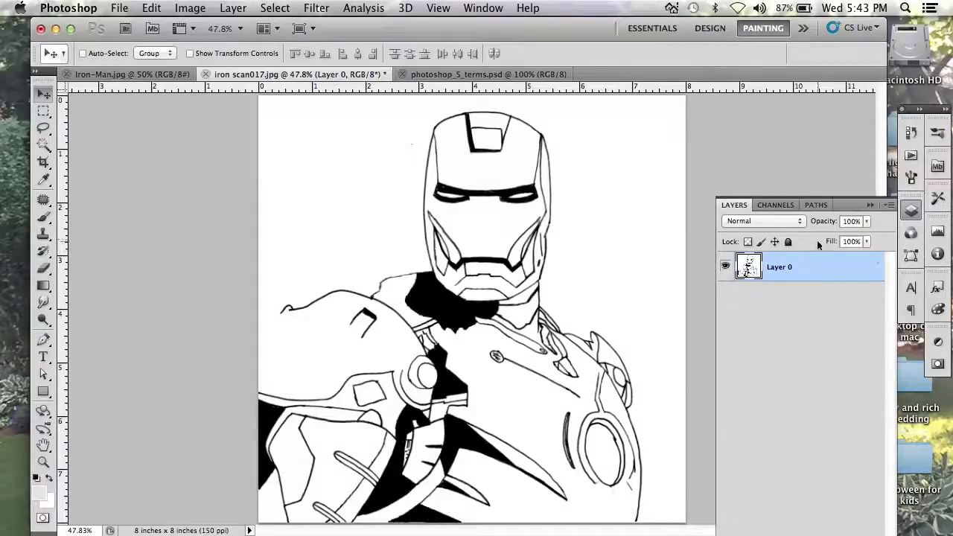
Set the line drawing layer's blend mode to Multiply and lock all of its attributes
{"action": "left_click", "coordinate": [782, 225]}
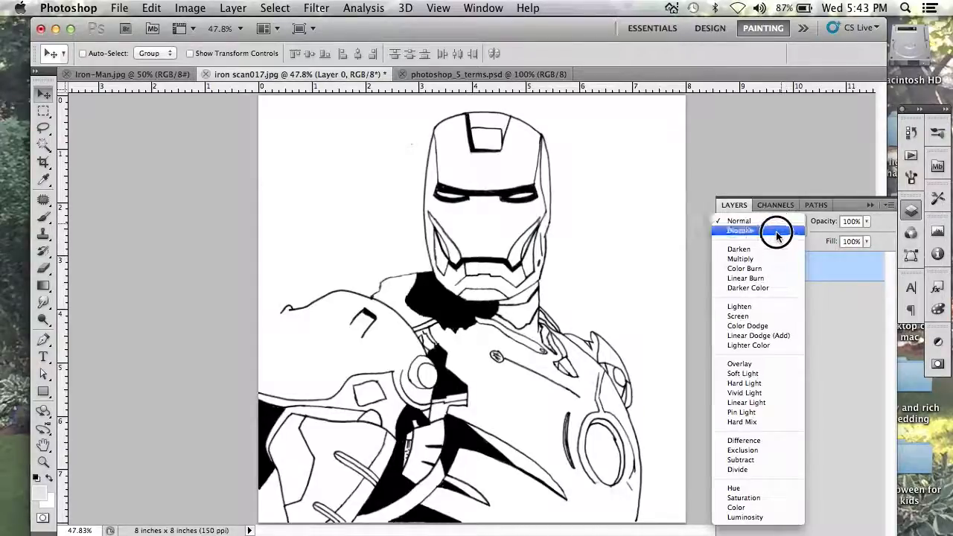
{"action": "left_click", "coordinate": [770, 260]}
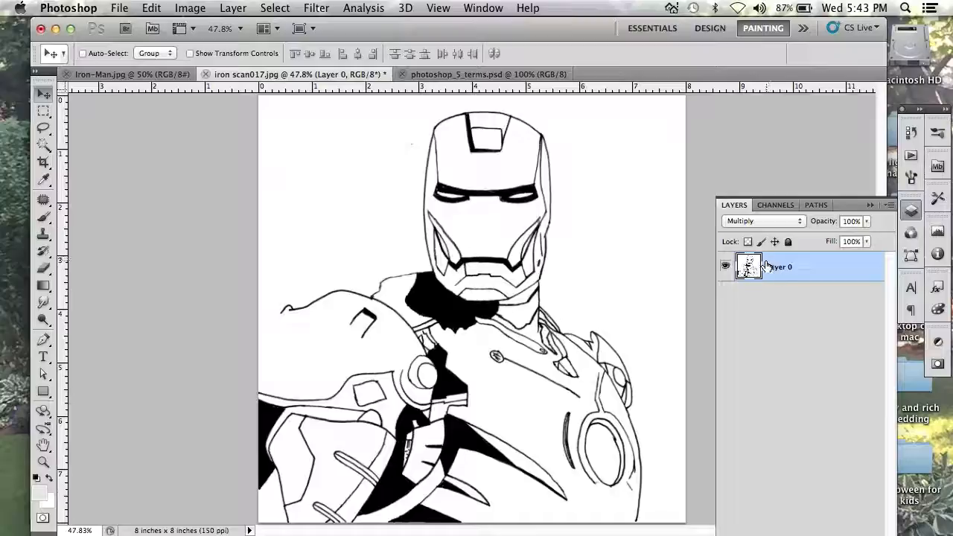
{"action": "left_click", "coordinate": [788, 241]}
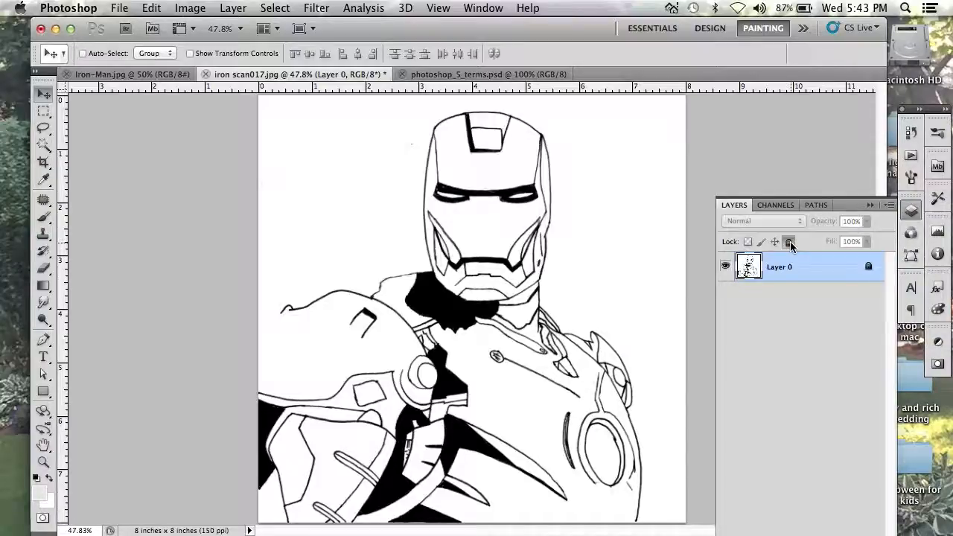
Add a new empty layer above the locked line drawing and activate the Brush tool
{"action": "left_click_drag", "start_coordinate": [891, 533], "coordinate": [891, 509]}
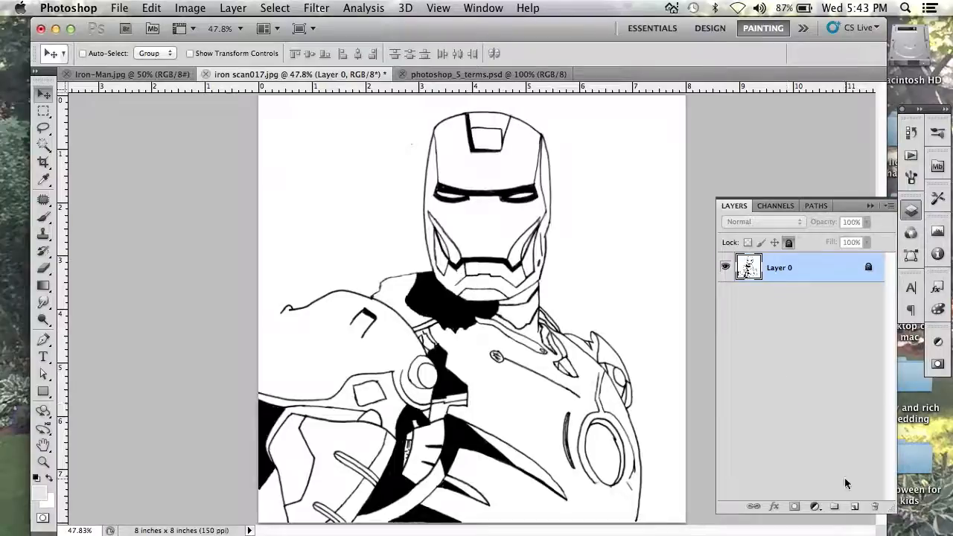
{"action": "left_click", "coordinate": [856, 507]}
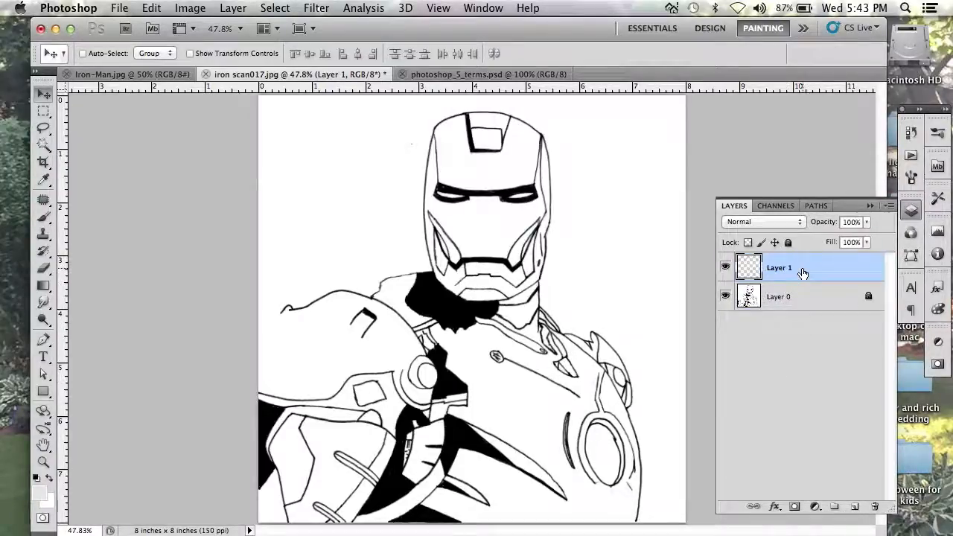
{"action": "left_click", "coordinate": [43, 220]}
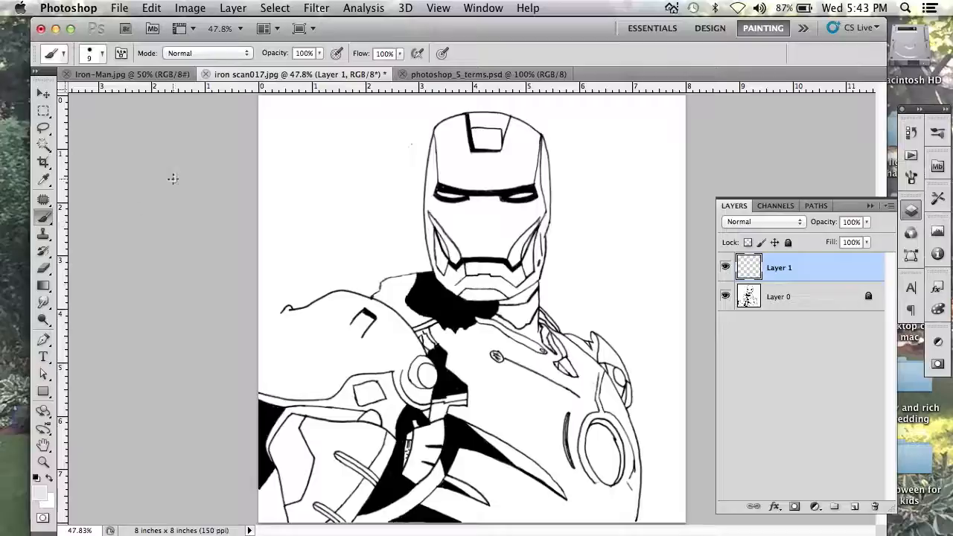
Close photoshop_5_terms.psd and bring up the Iron-Man.jpg reference photo
{"action": "left_click", "coordinate": [117, 76]}
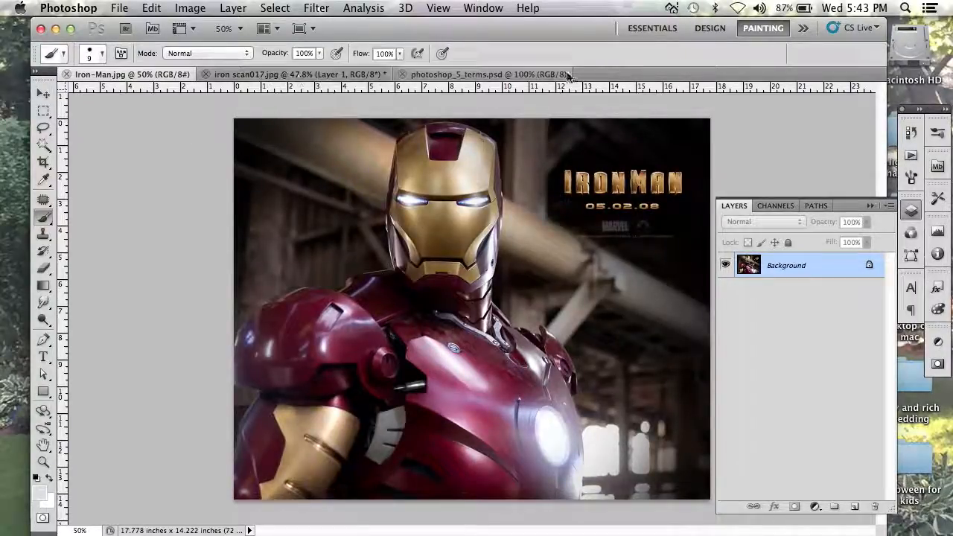
{"action": "left_click", "coordinate": [491, 74]}
{"action": "left_click", "coordinate": [402, 75]}
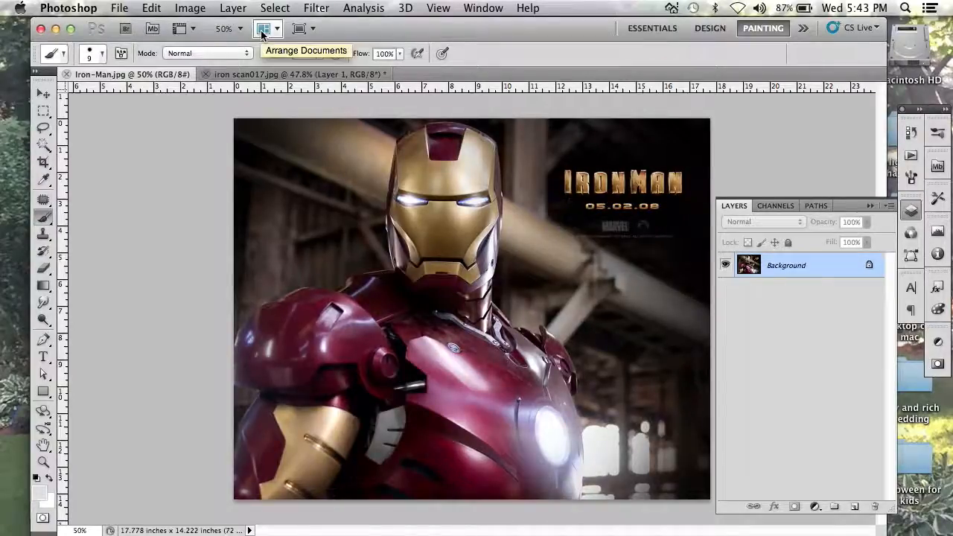
Arrange Iron-Man.jpg and iron scan017.jpg side by side in a two-document layout and make the scan the active document
{"action": "left_click", "coordinate": [495, 8]}
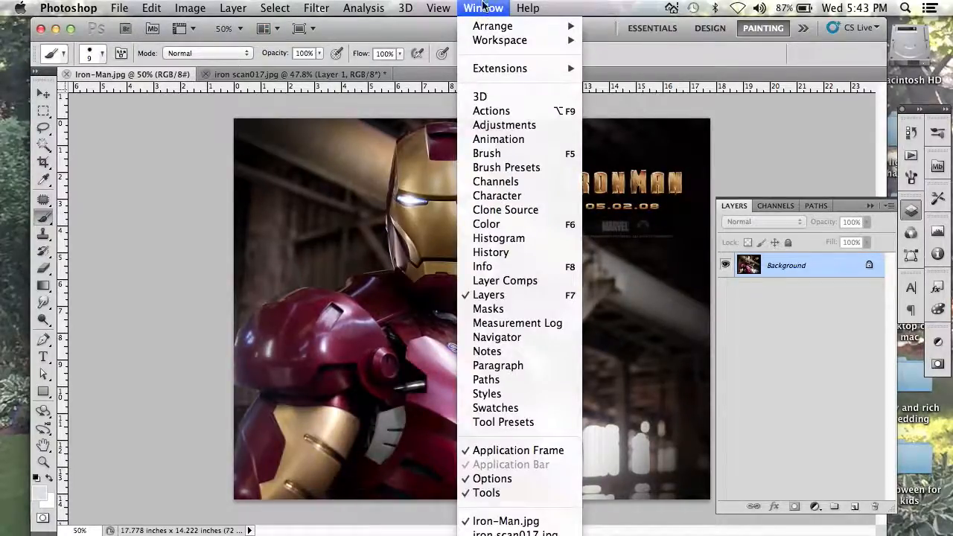
{"action": "mouse_move", "coordinate": [405, 8]}
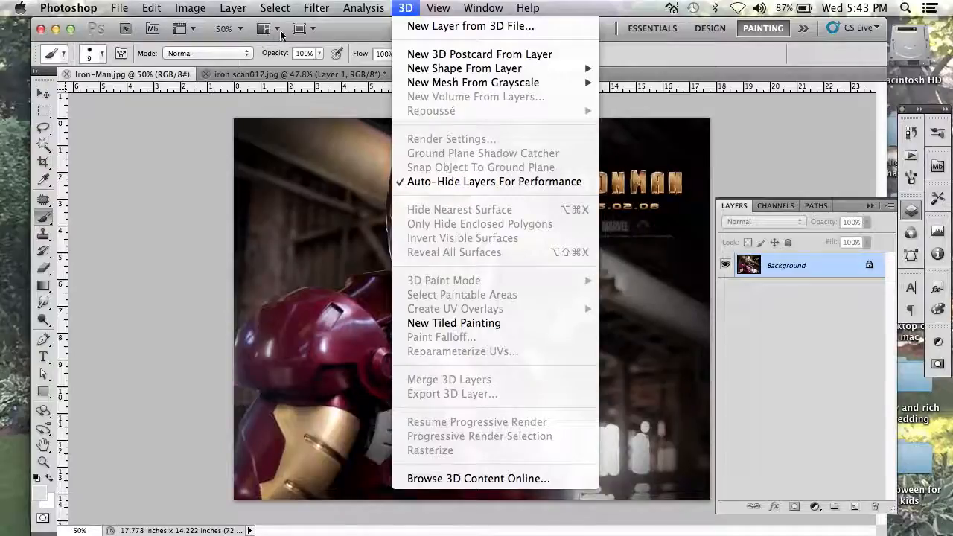
{"action": "left_click", "coordinate": [361, 30]}
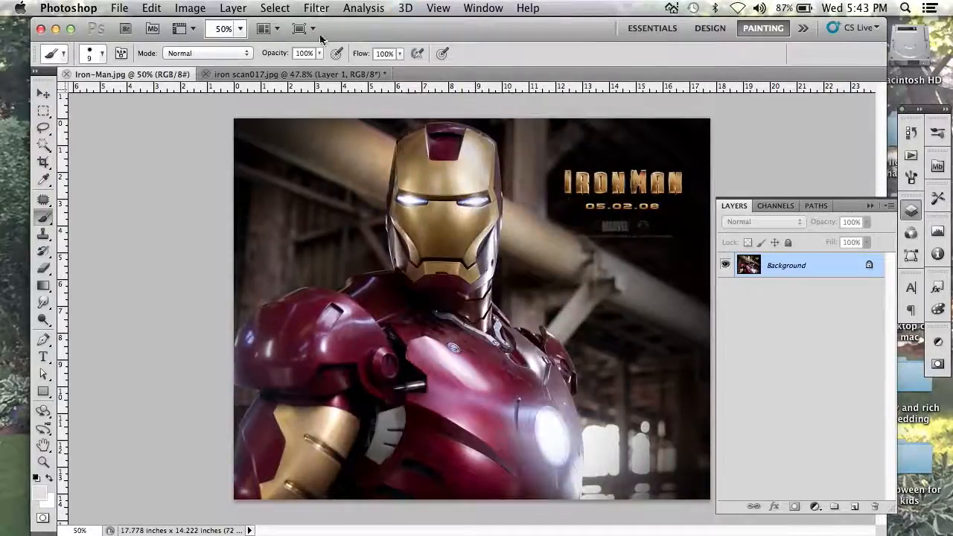
{"action": "left_click", "coordinate": [273, 30]}
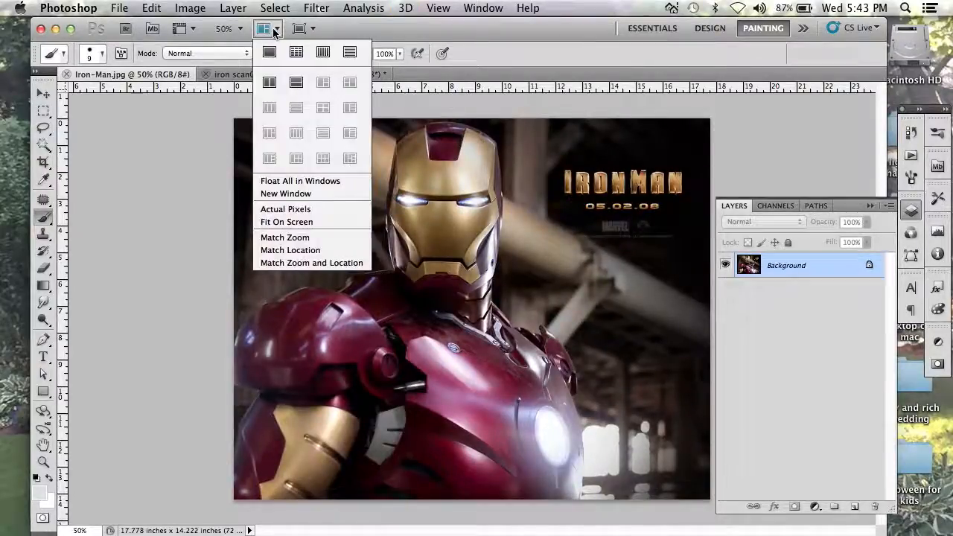
{"action": "left_click", "coordinate": [270, 83]}
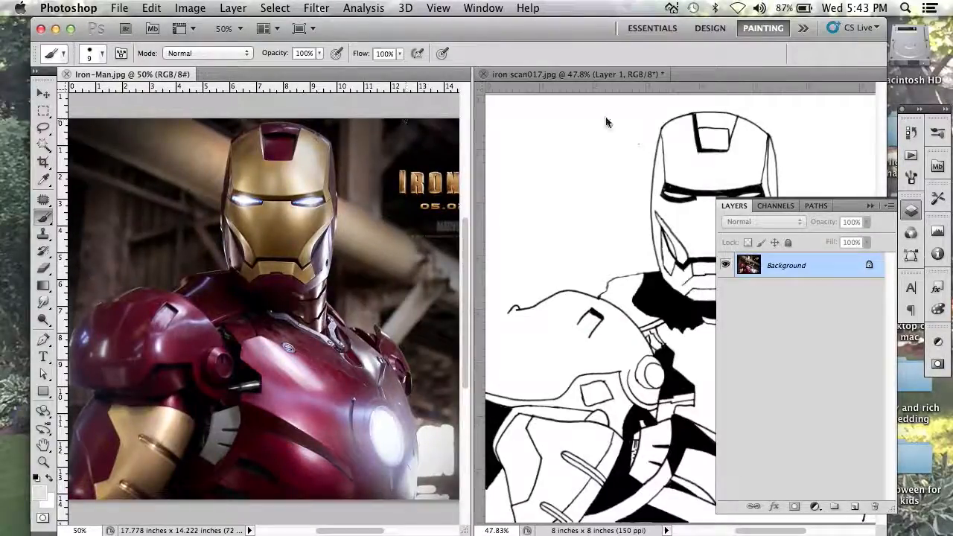
{"action": "left_click", "coordinate": [585, 77]}
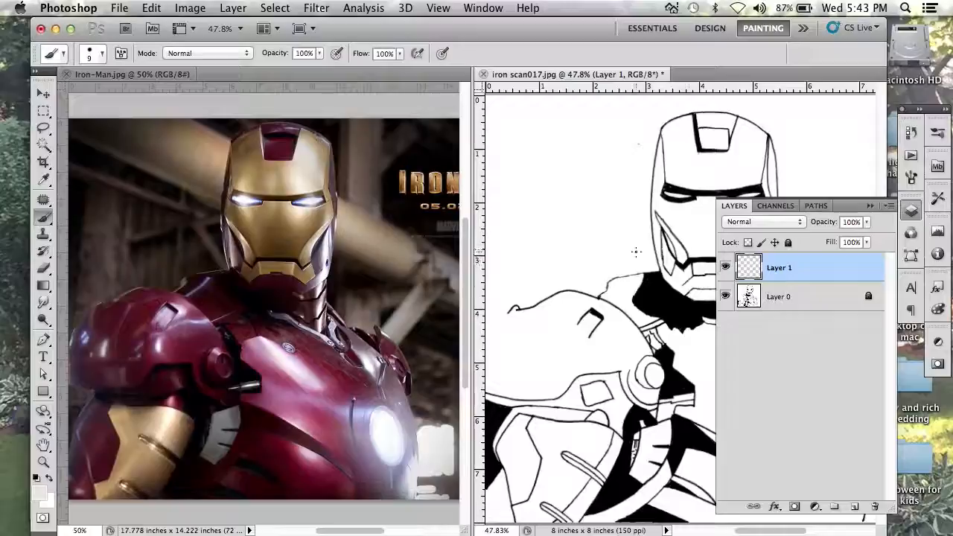
Sample the mid gold from the photo's faceplate and paint it over part of the drawn helmet on Layer 1 with a 100 px brush
{"action": "left_click", "coordinate": [45, 218]}
{"action": "left_click_drag", "start_coordinate": [45, 221], "coordinate": [115, 216]}
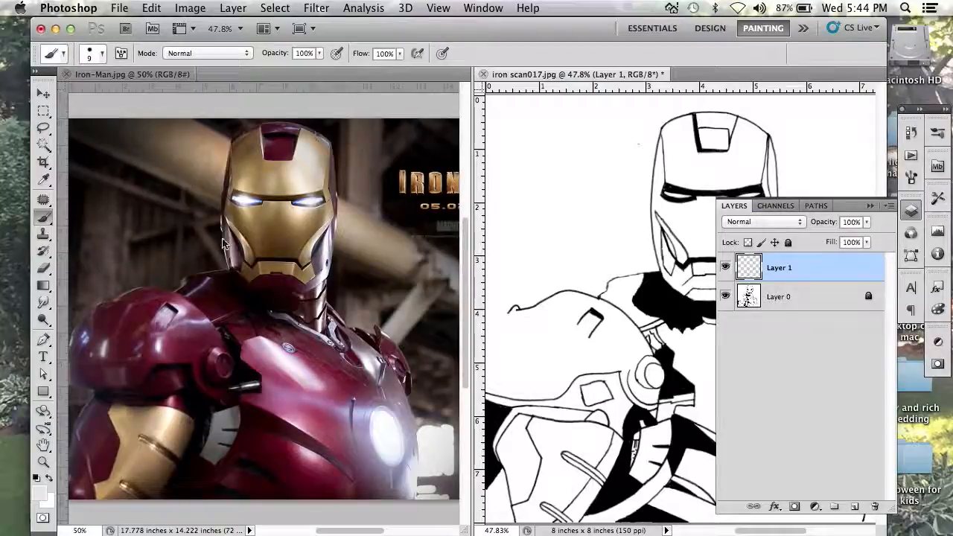
{"action": "left_click", "coordinate": [283, 212], "text": "alt"}
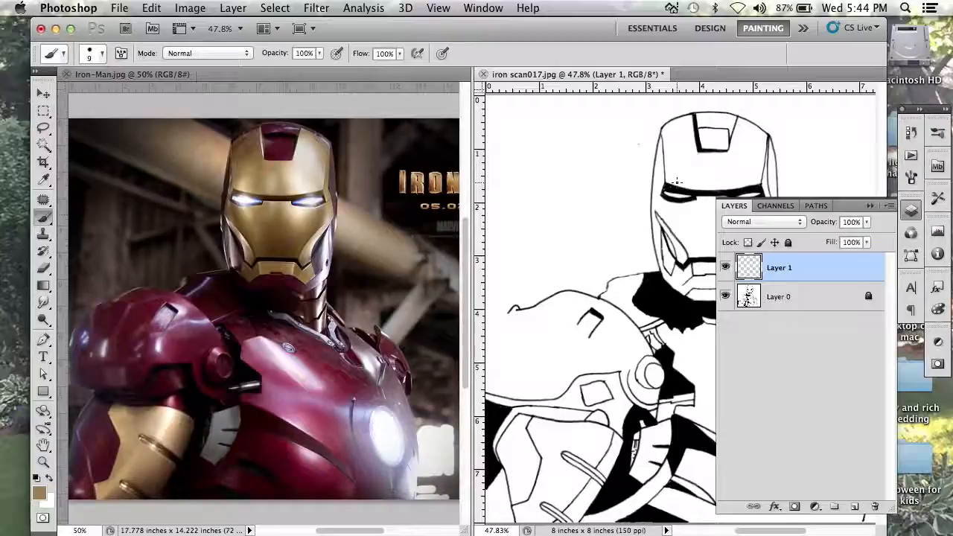
{"action": "key", "text": "bracketright"}
{"action": "key", "text": "bracketright"}
{"action": "key", "text": "bracketright"}
{"action": "key", "text": "bracketright"}
{"action": "key", "text": "bracketright"}
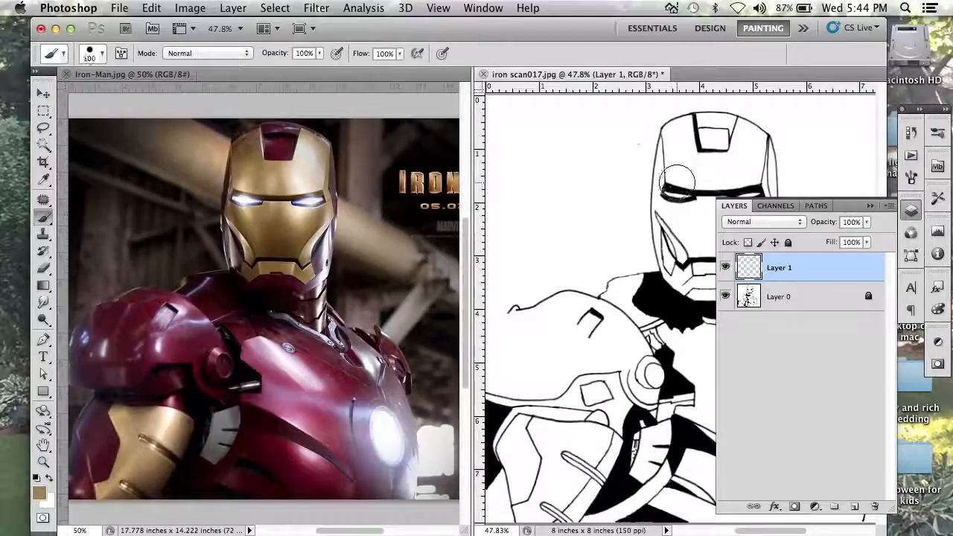
{"action": "mouse_move", "coordinate": [730, 138]}
{"action": "left_mouse_down"}
{"action": "mouse_move", "coordinate": [692, 167]}
{"action": "mouse_move", "coordinate": [702, 164]}
{"action": "mouse_move", "coordinate": [671, 290]}
{"action": "mouse_move", "coordinate": [691, 212]}
{"action": "mouse_move", "coordinate": [677, 179]}
{"action": "mouse_move", "coordinate": [697, 133]}
{"action": "mouse_move", "coordinate": [741, 171]}
{"action": "left_mouse_up"}
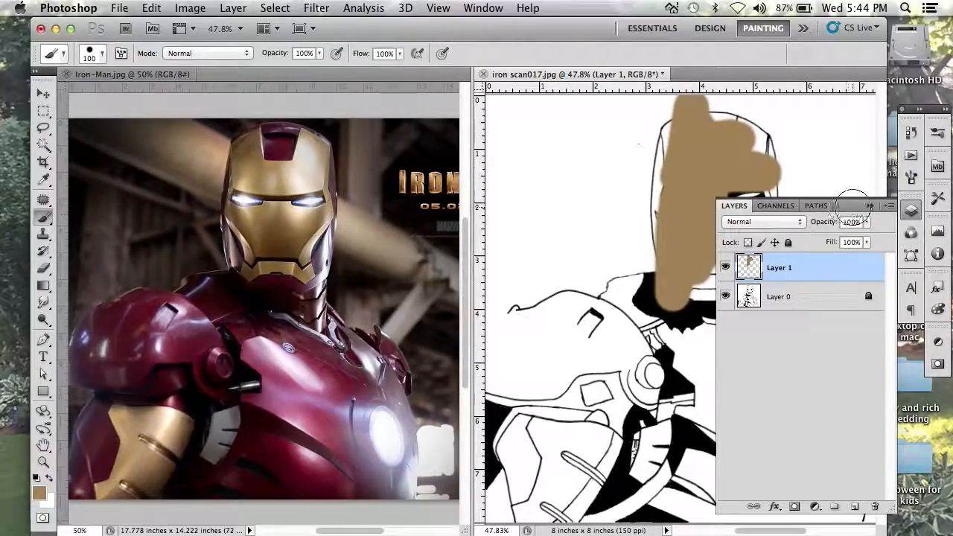
Place Layer 1 beneath the locked line drawing layer and continue painting the drawn helmet gold on Layer 1
{"action": "left_click_drag", "start_coordinate": [856, 209], "coordinate": [900, 224]}
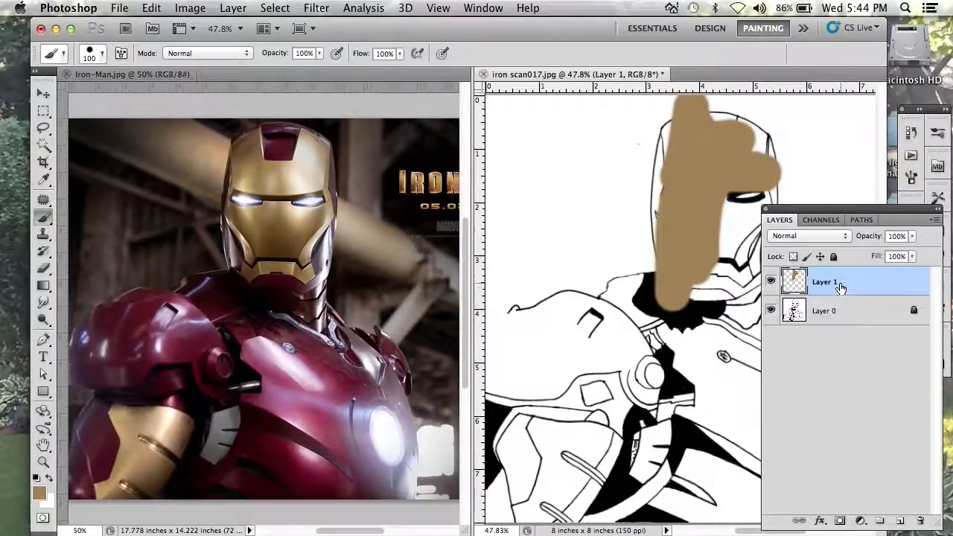
{"action": "mouse_move", "coordinate": [839, 287]}
{"action": "left_mouse_down"}
{"action": "mouse_move", "coordinate": [839, 325]}
{"action": "mouse_move", "coordinate": [826, 331]}
{"action": "left_mouse_up"}
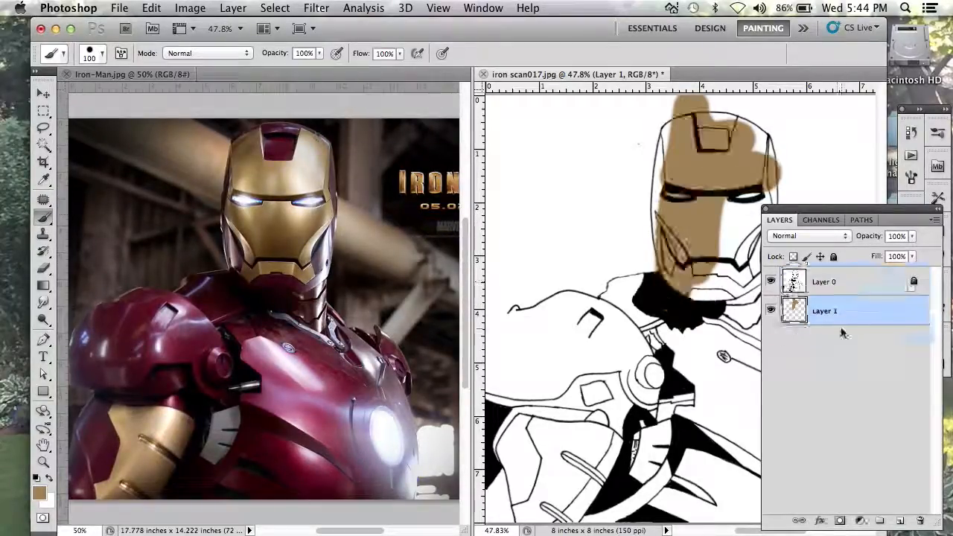
{"action": "left_click", "coordinate": [822, 283]}
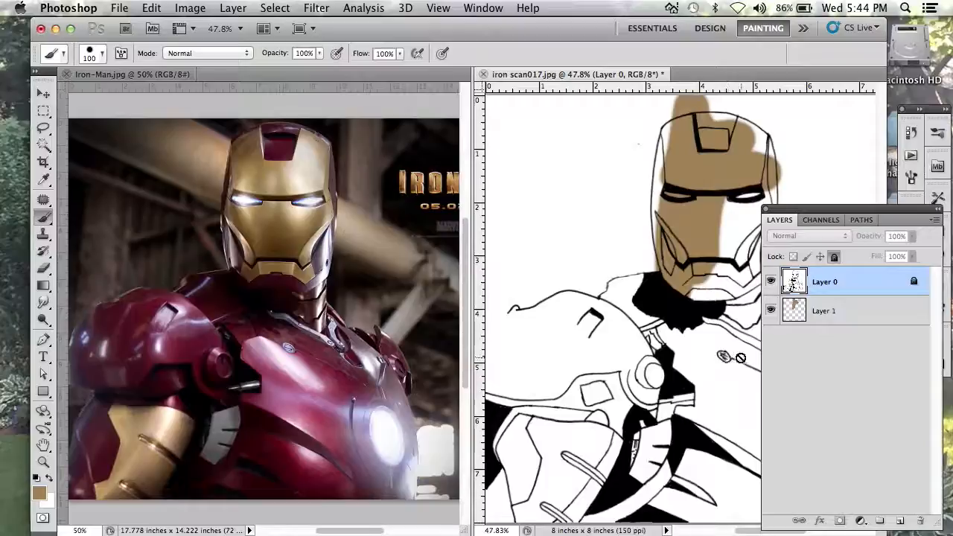
{"action": "left_click", "coordinate": [829, 313]}
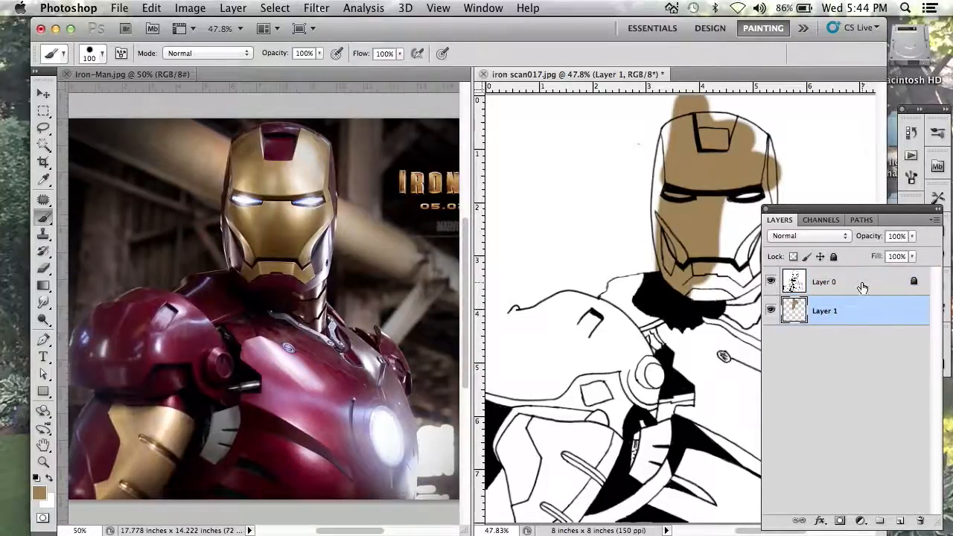
{"action": "mouse_move", "coordinate": [741, 153]}
{"action": "left_mouse_down"}
{"action": "mouse_move", "coordinate": [745, 131]}
{"action": "mouse_move", "coordinate": [704, 112]}
{"action": "mouse_move", "coordinate": [693, 132]}
{"action": "mouse_move", "coordinate": [675, 132]}
{"action": "mouse_move", "coordinate": [663, 149]}
{"action": "mouse_move", "coordinate": [685, 219]}
{"action": "mouse_move", "coordinate": [681, 264]}
{"action": "mouse_move", "coordinate": [696, 287]}
{"action": "mouse_move", "coordinate": [715, 275]}
{"action": "mouse_move", "coordinate": [754, 151]}
{"action": "mouse_move", "coordinate": [711, 246]}
{"action": "mouse_move", "coordinate": [707, 286]}
{"action": "mouse_move", "coordinate": [703, 175]}
{"action": "left_mouse_up"}
{"action": "scroll", "coordinate": [706, 177], "scroll_direction": "up", "scroll_amount": 3}
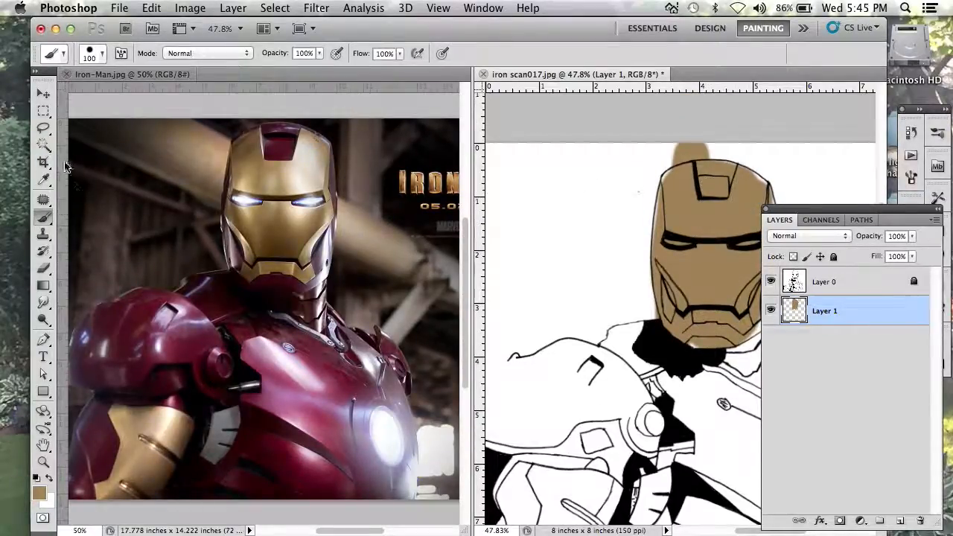
Erase the gold paint spilling above the top of the helmet using the Eraser at 100% opacity
{"action": "left_click", "coordinate": [44, 268]}
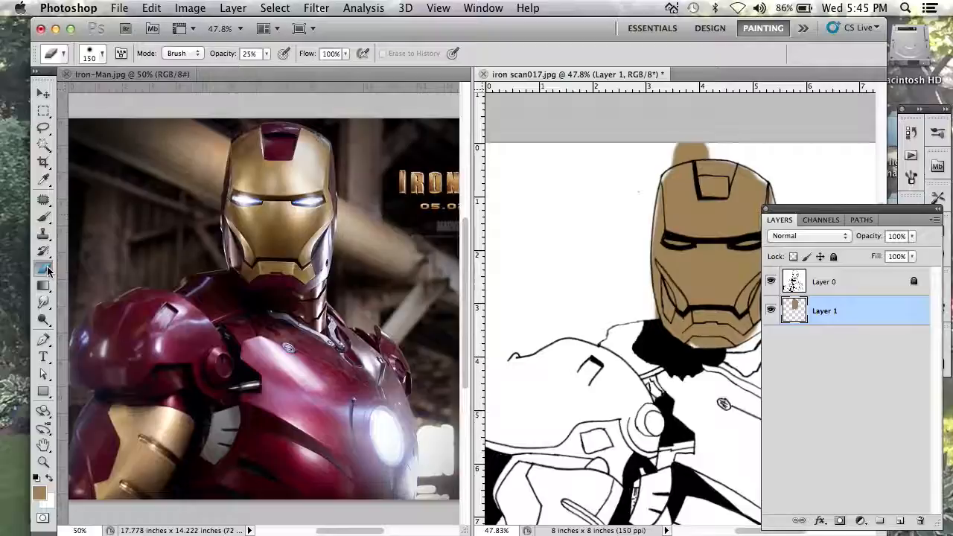
{"action": "mouse_move", "coordinate": [650, 153]}
{"action": "left_mouse_down"}
{"action": "mouse_move", "coordinate": [663, 132]}
{"action": "mouse_move", "coordinate": [659, 145]}
{"action": "mouse_move", "coordinate": [648, 131]}
{"action": "mouse_move", "coordinate": [689, 137]}
{"action": "left_mouse_up"}
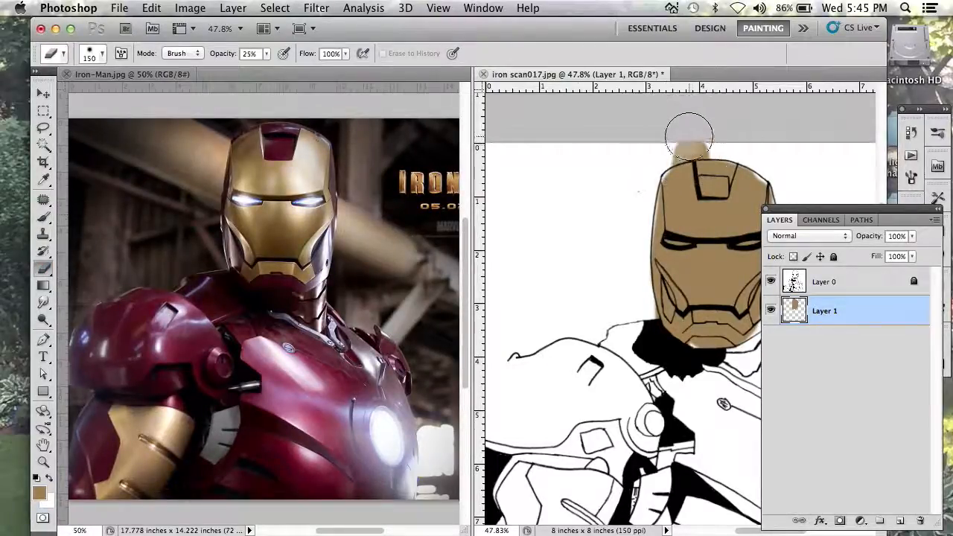
{"action": "left_click", "coordinate": [266, 54]}
{"action": "left_click_drag", "start_coordinate": [270, 68], "coordinate": [415, 74]}
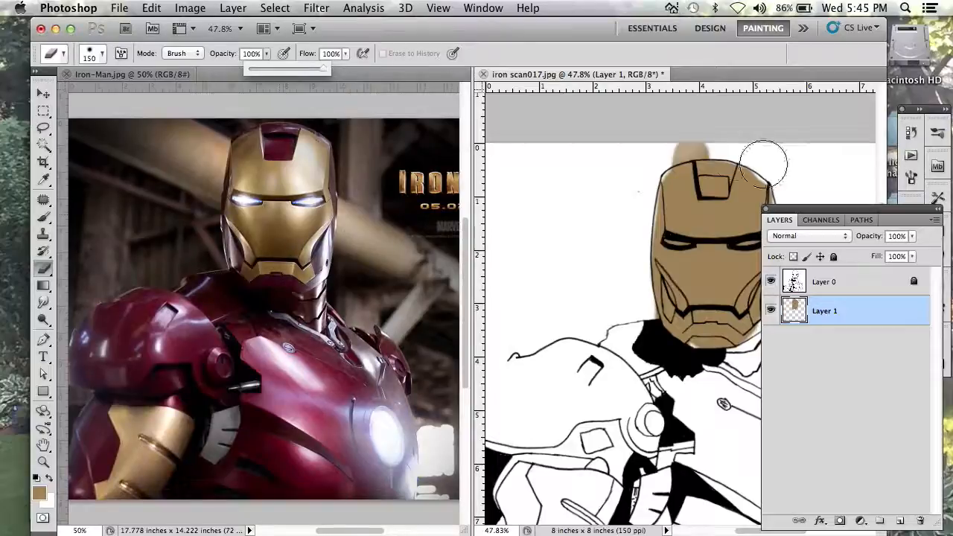
{"action": "mouse_move", "coordinate": [711, 134]}
{"action": "left_mouse_down"}
{"action": "mouse_move", "coordinate": [668, 137]}
{"action": "mouse_move", "coordinate": [706, 134]}
{"action": "mouse_move", "coordinate": [665, 140]}
{"action": "left_mouse_up"}
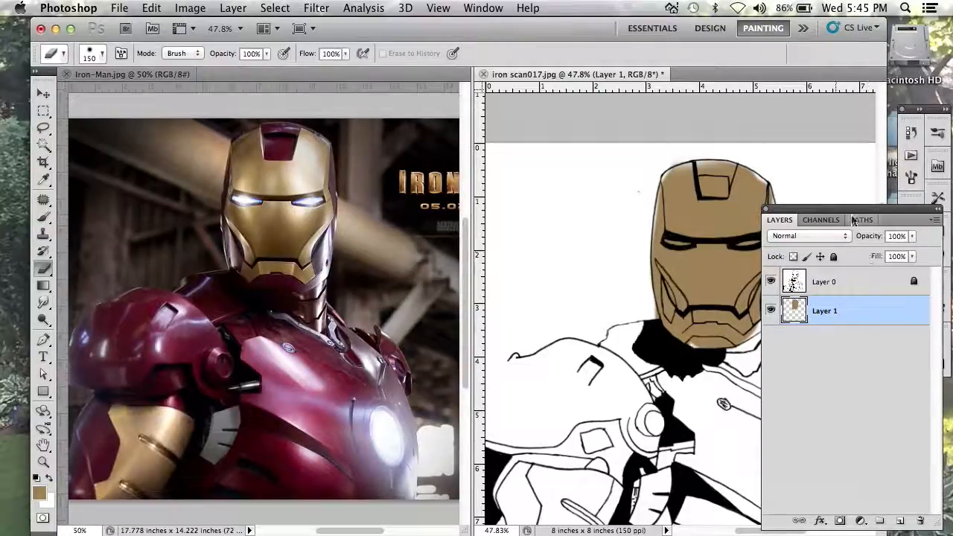
Move the layer list off the drawing and brush gold over the uncovered side of the helmet
{"action": "left_click_drag", "start_coordinate": [893, 214], "coordinate": [382, 340]}
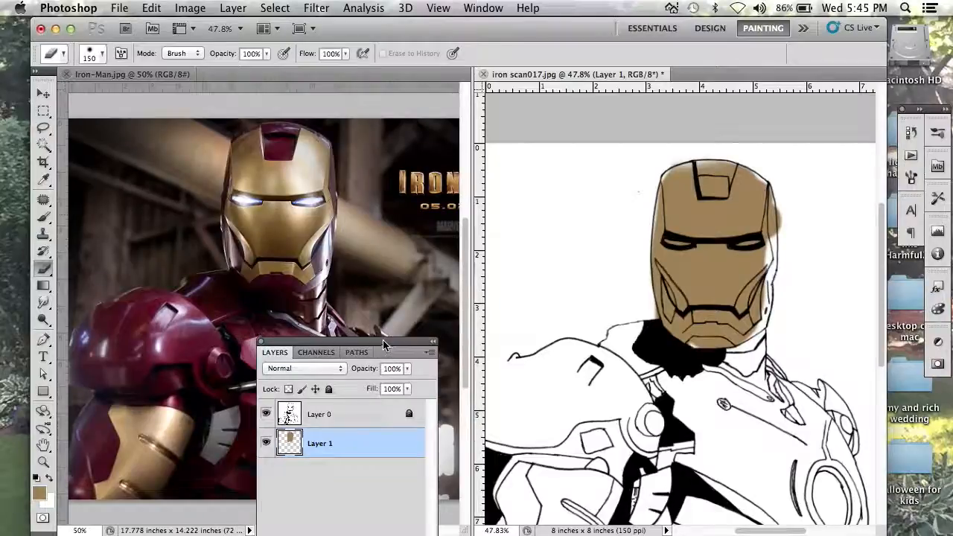
{"action": "left_click", "coordinate": [43, 216]}
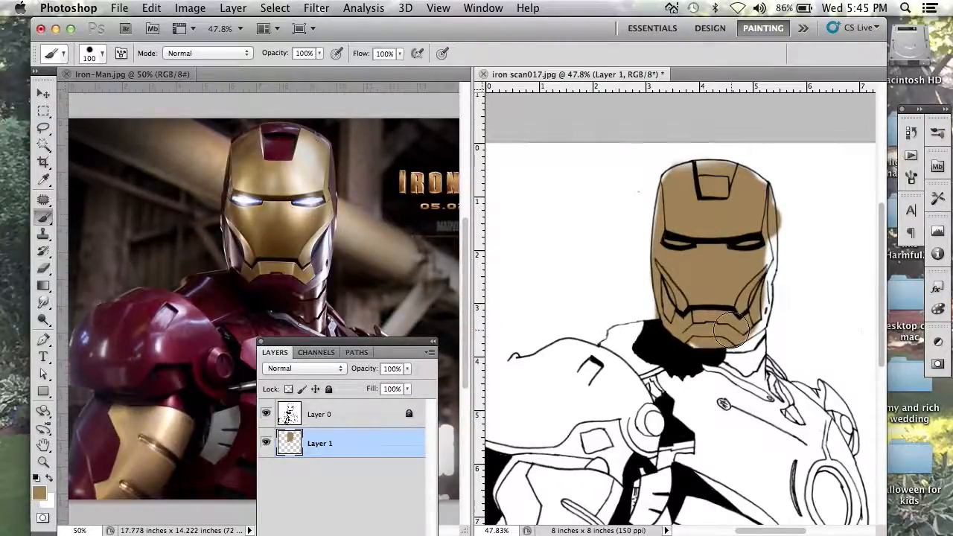
{"action": "mouse_move", "coordinate": [753, 241]}
{"action": "left_mouse_down"}
{"action": "mouse_move", "coordinate": [755, 276]}
{"action": "mouse_move", "coordinate": [755, 213]}
{"action": "mouse_move", "coordinate": [759, 276]}
{"action": "mouse_move", "coordinate": [737, 317]}
{"action": "mouse_move", "coordinate": [674, 339]}
{"action": "left_mouse_up"}
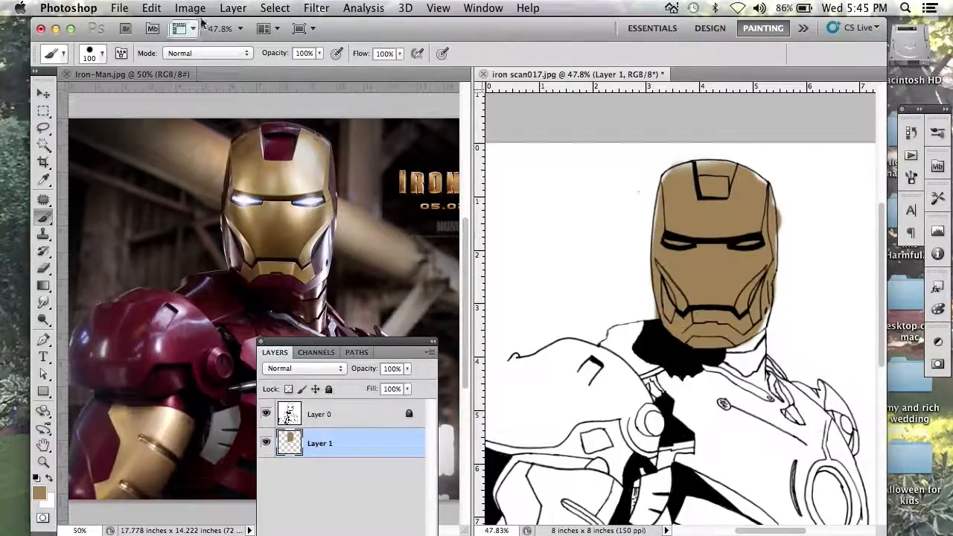
Shade the faceplate with dark brown sampled from the photo, using a soft brush at 30% opacity and 5% hardness
{"action": "left_click", "coordinate": [318, 53]}
{"action": "left_click", "coordinate": [271, 71]}
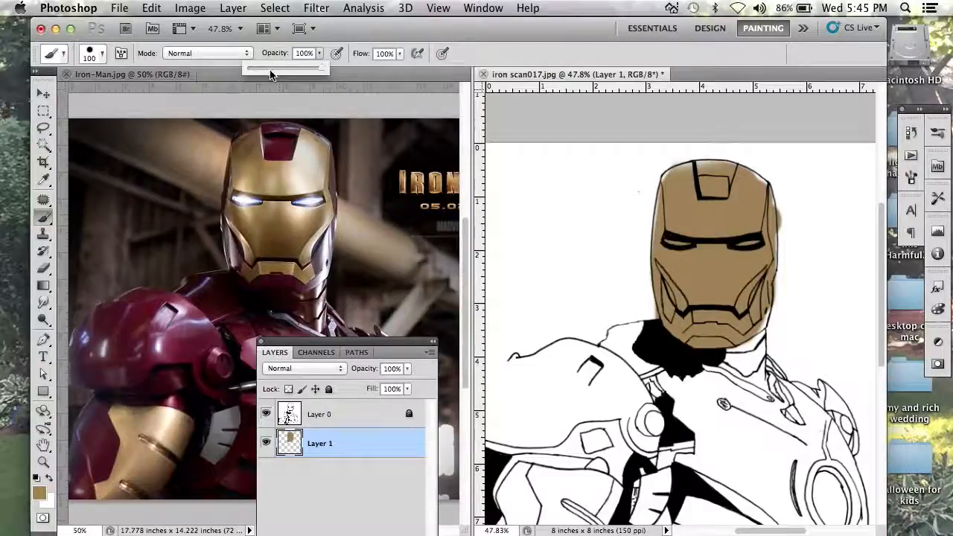
{"action": "left_click", "coordinate": [96, 58]}
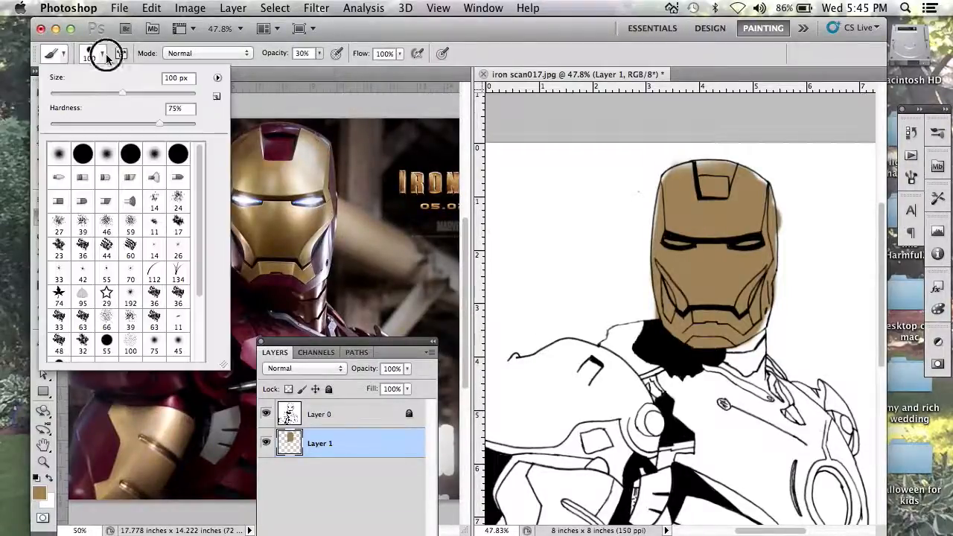
{"action": "left_click", "coordinate": [160, 125]}
{"action": "left_click_drag", "start_coordinate": [160, 127], "coordinate": [47, 123]}
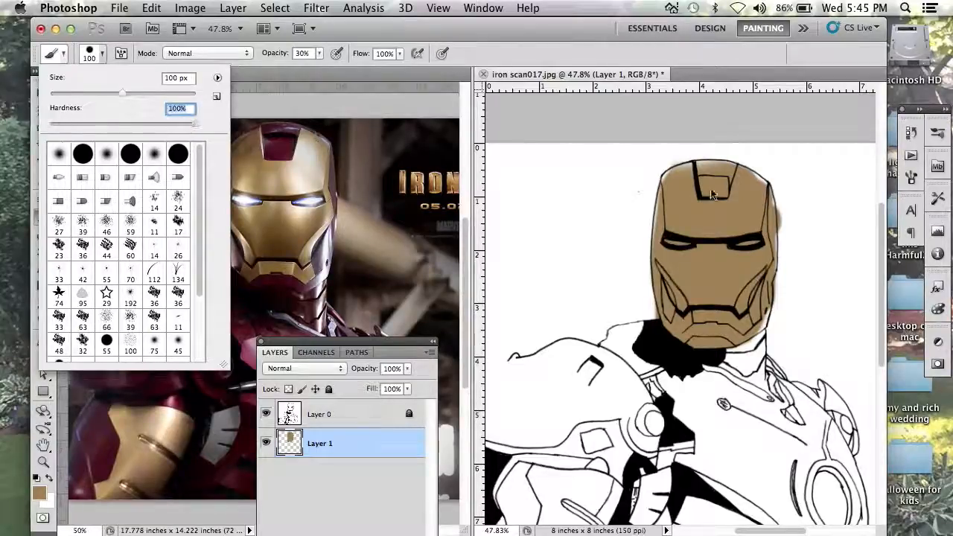
{"action": "mouse_move", "coordinate": [51, 123]}
{"action": "left_mouse_down"}
{"action": "mouse_move", "coordinate": [106, 124]}
{"action": "mouse_move", "coordinate": [55, 123]}
{"action": "left_mouse_up"}
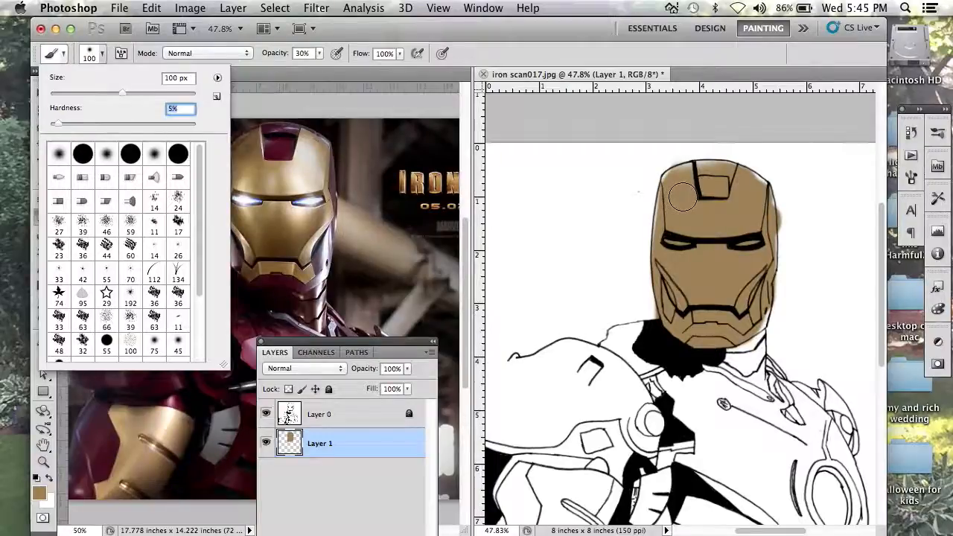
{"action": "left_click", "coordinate": [680, 195]}
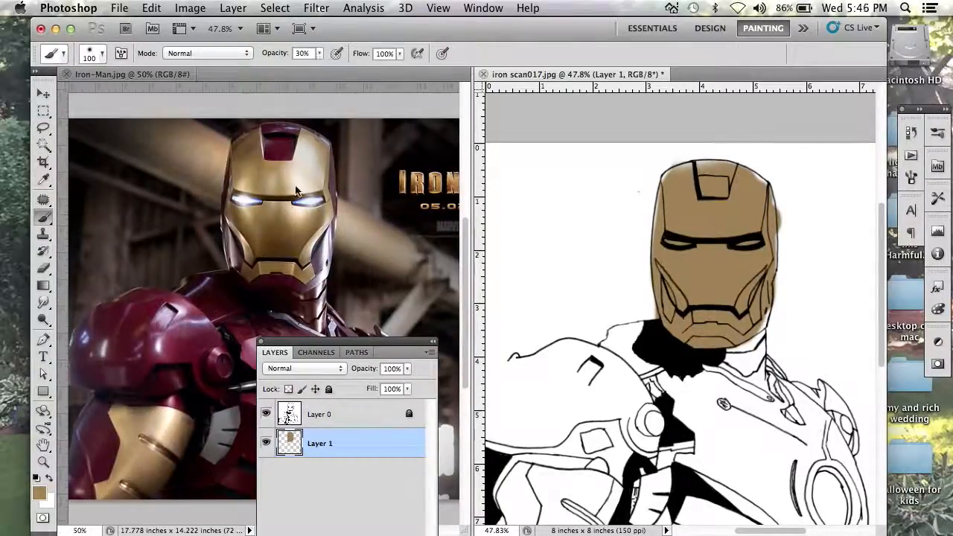
{"action": "left_click", "coordinate": [284, 248], "text": "alt"}
{"action": "mouse_move", "coordinate": [711, 287]}
{"action": "left_mouse_down"}
{"action": "mouse_move", "coordinate": [703, 317]}
{"action": "mouse_move", "coordinate": [716, 273]}
{"action": "mouse_move", "coordinate": [722, 299]}
{"action": "mouse_move", "coordinate": [713, 266]}
{"action": "mouse_move", "coordinate": [705, 315]}
{"action": "mouse_move", "coordinate": [699, 277]}
{"action": "mouse_move", "coordinate": [711, 317]}
{"action": "mouse_move", "coordinate": [706, 293]}
{"action": "mouse_move", "coordinate": [700, 318]}
{"action": "mouse_move", "coordinate": [719, 282]}
{"action": "mouse_move", "coordinate": [732, 325]}
{"action": "mouse_move", "coordinate": [705, 308]}
{"action": "mouse_move", "coordinate": [702, 323]}
{"action": "mouse_move", "coordinate": [705, 306]}
{"action": "mouse_move", "coordinate": [707, 331]}
{"action": "mouse_move", "coordinate": [716, 299]}
{"action": "mouse_move", "coordinate": [694, 295]}
{"action": "mouse_move", "coordinate": [731, 293]}
{"action": "mouse_move", "coordinate": [719, 274]}
{"action": "mouse_move", "coordinate": [715, 284]}
{"action": "mouse_move", "coordinate": [716, 254]}
{"action": "mouse_move", "coordinate": [718, 288]}
{"action": "mouse_move", "coordinate": [759, 250]}
{"action": "mouse_move", "coordinate": [744, 285]}
{"action": "mouse_move", "coordinate": [780, 256]}
{"action": "mouse_move", "coordinate": [744, 284]}
{"action": "mouse_move", "coordinate": [749, 269]}
{"action": "mouse_move", "coordinate": [739, 288]}
{"action": "mouse_move", "coordinate": [750, 264]}
{"action": "mouse_move", "coordinate": [740, 284]}
{"action": "mouse_move", "coordinate": [712, 280]}
{"action": "mouse_move", "coordinate": [662, 250]}
{"action": "mouse_move", "coordinate": [691, 285]}
{"action": "mouse_move", "coordinate": [663, 242]}
{"action": "mouse_move", "coordinate": [691, 306]}
{"action": "mouse_move", "coordinate": [670, 249]}
{"action": "mouse_move", "coordinate": [665, 267]}
{"action": "mouse_move", "coordinate": [672, 199]}
{"action": "mouse_move", "coordinate": [695, 170]}
{"action": "mouse_move", "coordinate": [675, 200]}
{"action": "mouse_move", "coordinate": [676, 187]}
{"action": "mouse_move", "coordinate": [737, 173]}
{"action": "mouse_move", "coordinate": [685, 184]}
{"action": "mouse_move", "coordinate": [674, 206]}
{"action": "mouse_move", "coordinate": [673, 181]}
{"action": "mouse_move", "coordinate": [666, 235]}
{"action": "mouse_move", "coordinate": [670, 215]}
{"action": "mouse_move", "coordinate": [728, 212]}
{"action": "left_mouse_up"}
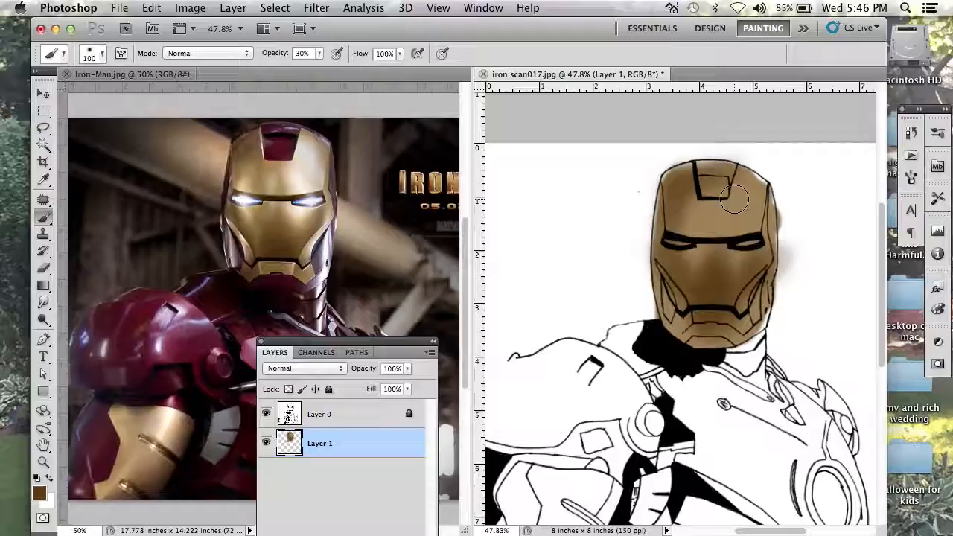
Select the forehead panel at the top of the drawn helmet with the Polygonal Lasso tool
{"action": "left_click", "coordinate": [46, 128]}
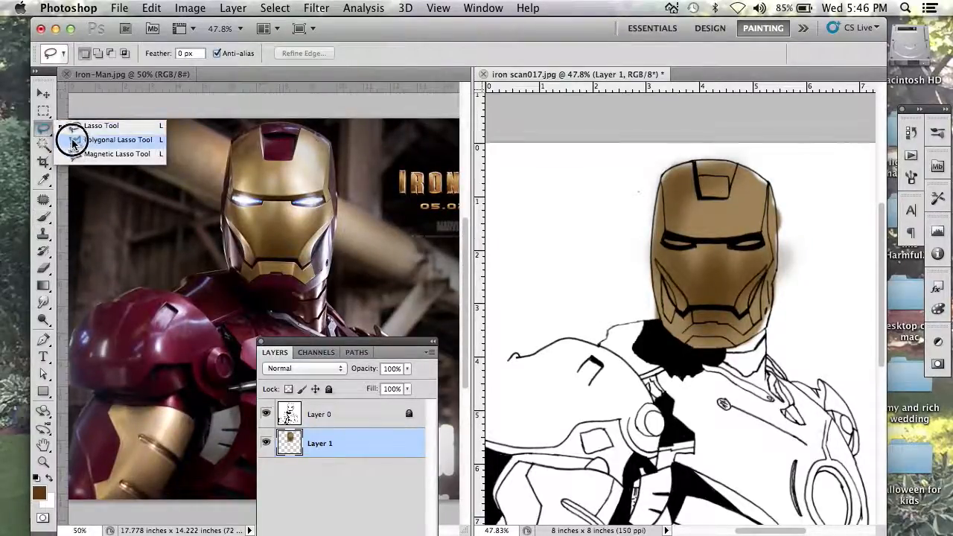
{"action": "left_click", "coordinate": [111, 141]}
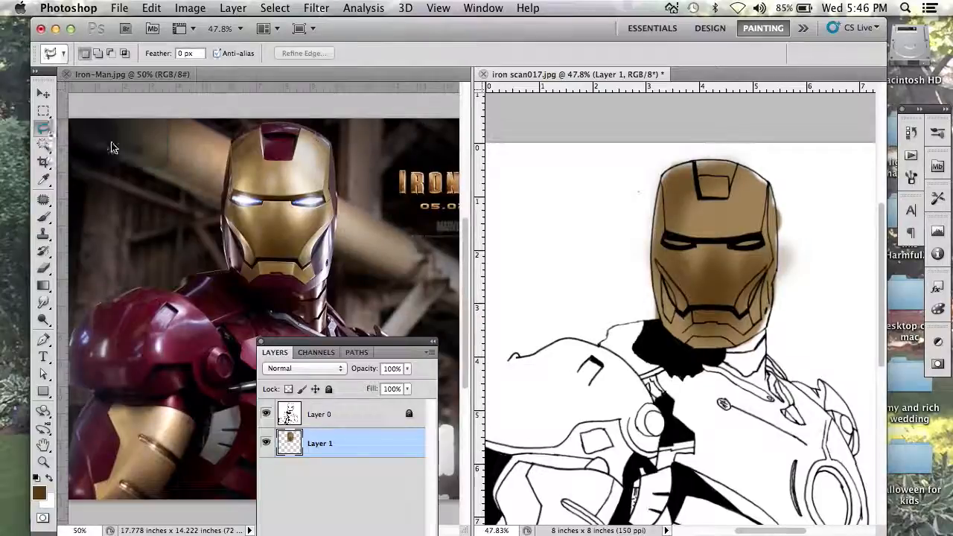
{"action": "left_click", "coordinate": [697, 153]}
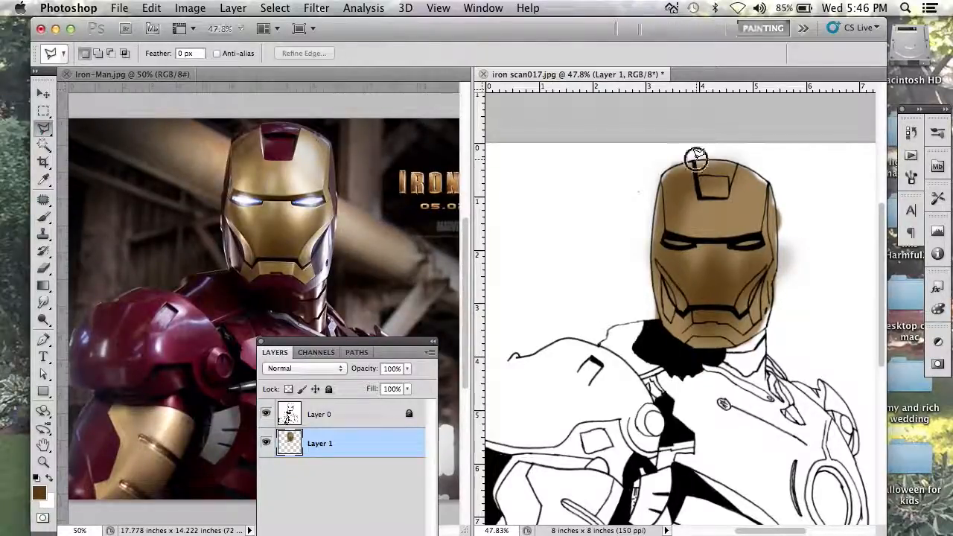
{"action": "left_click", "coordinate": [737, 163]}
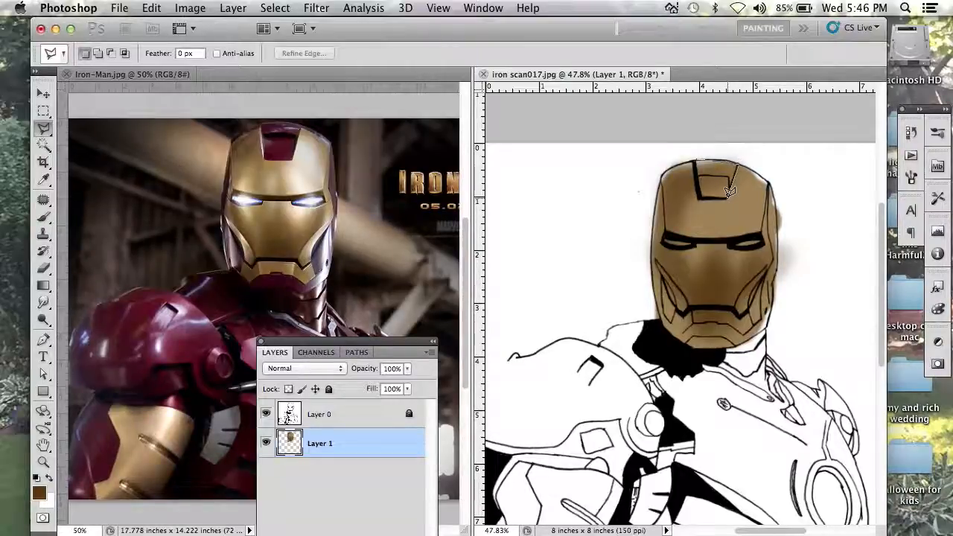
{"action": "left_click", "coordinate": [702, 196]}
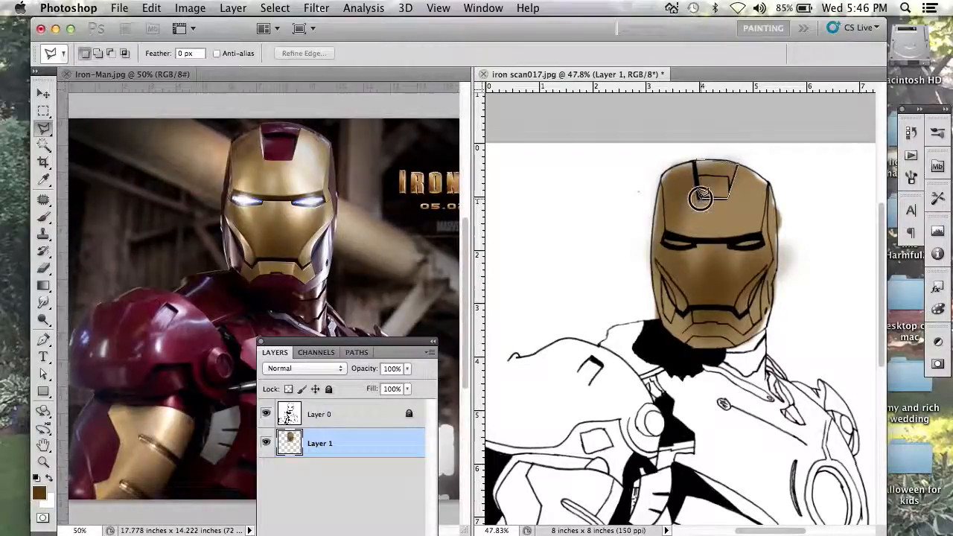
{"action": "left_click", "coordinate": [694, 160]}
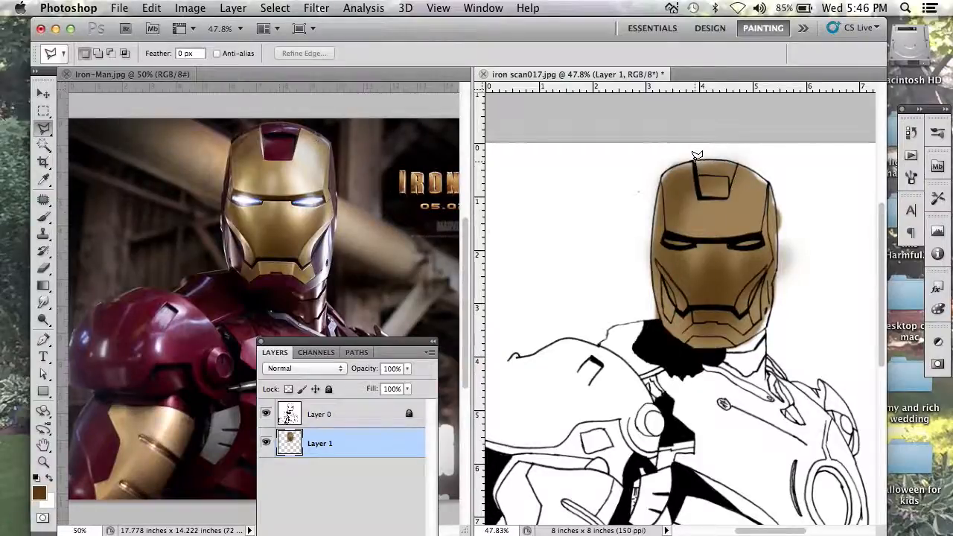
{"action": "left_click", "coordinate": [696, 155]}
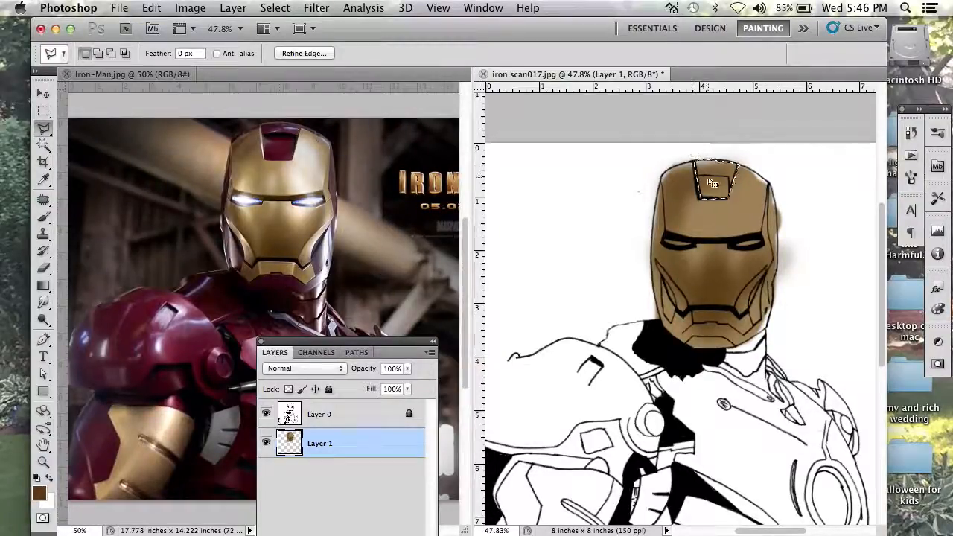
Paint the selected forehead panel with dark red sampled from the photo's helmet, and deselect
{"action": "left_click", "coordinate": [42, 216]}
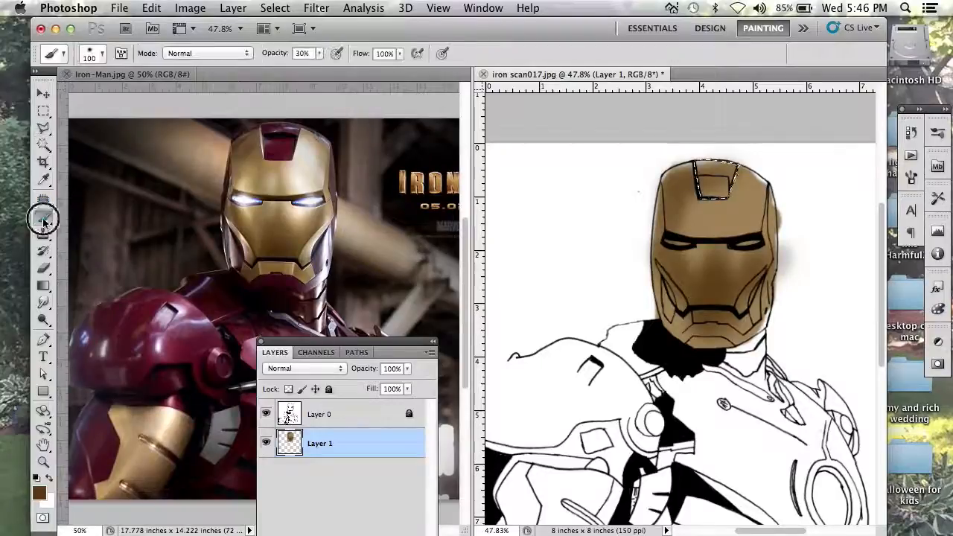
{"action": "left_click", "coordinate": [282, 150], "text": "alt"}
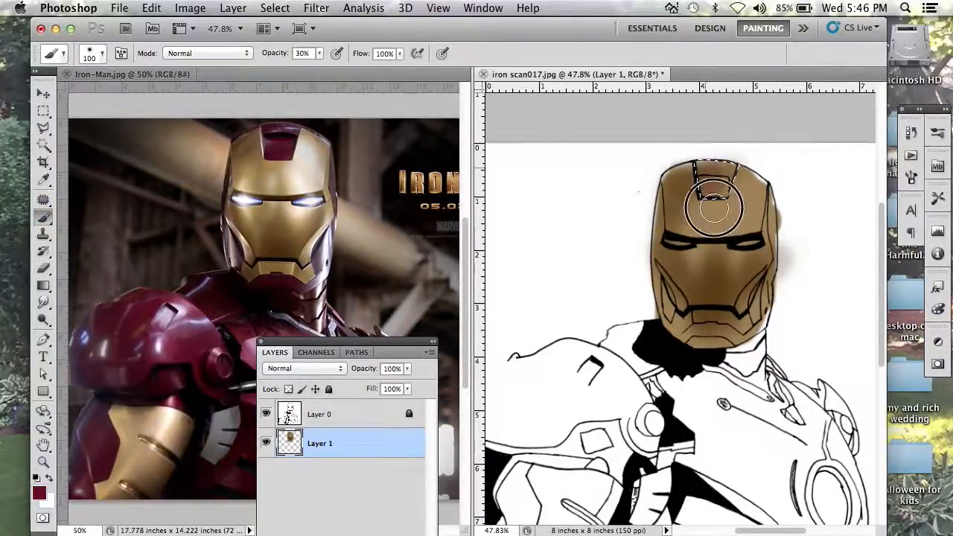
{"action": "left_click_drag", "start_coordinate": [712, 160], "coordinate": [710, 197]}
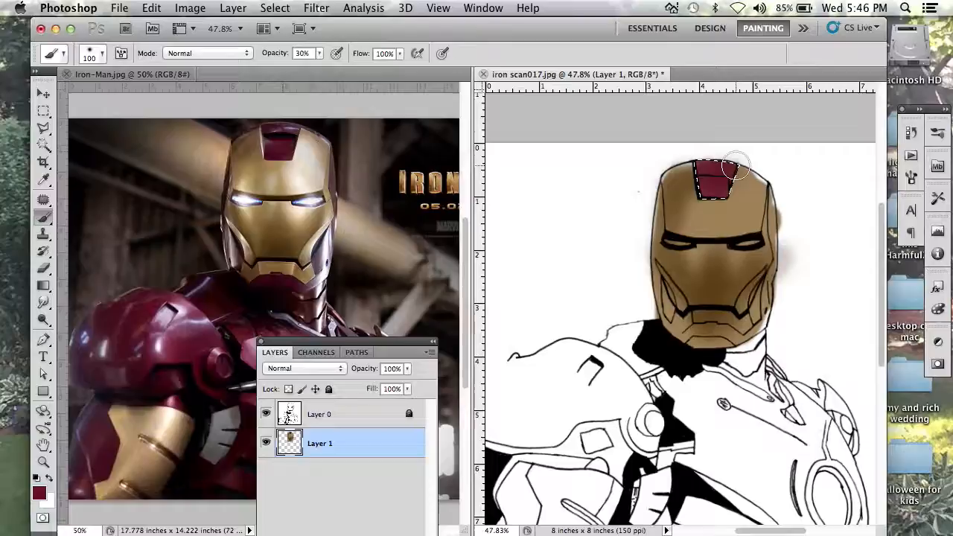
{"action": "key", "text": "super+d"}
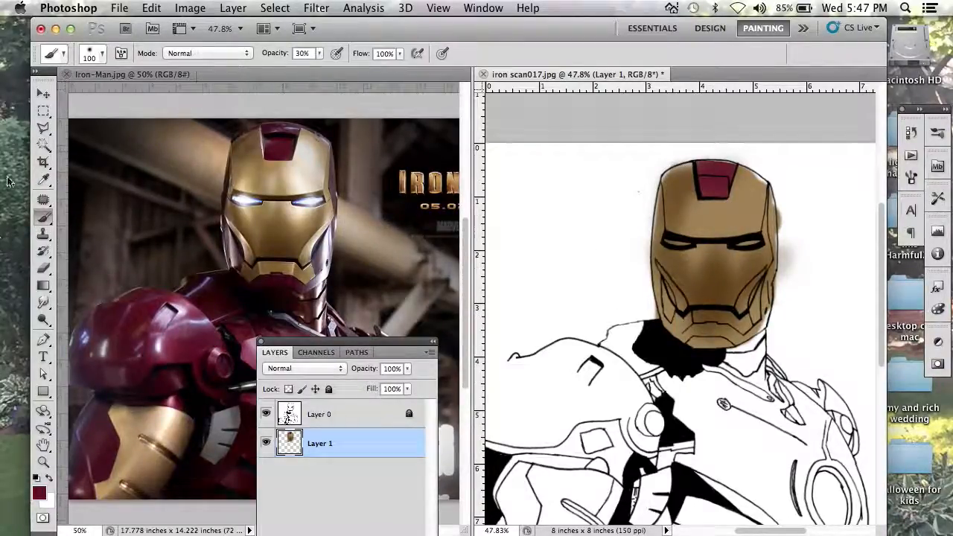
Brush light gold sampled from the photo's forehead above both eyes of the drawn helmet, using a 50 px brush
{"action": "left_click", "coordinate": [42, 216]}
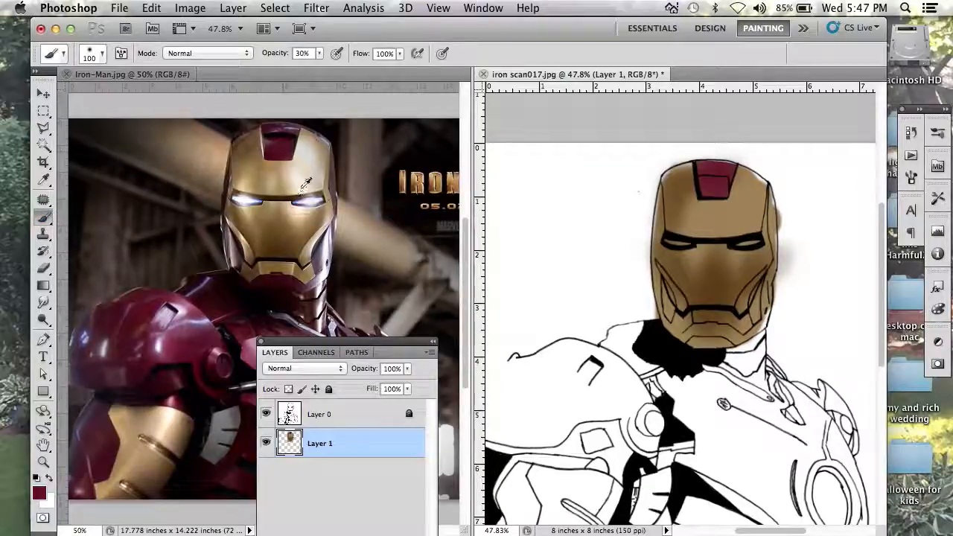
{"action": "left_click", "coordinate": [255, 168], "text": "alt"}
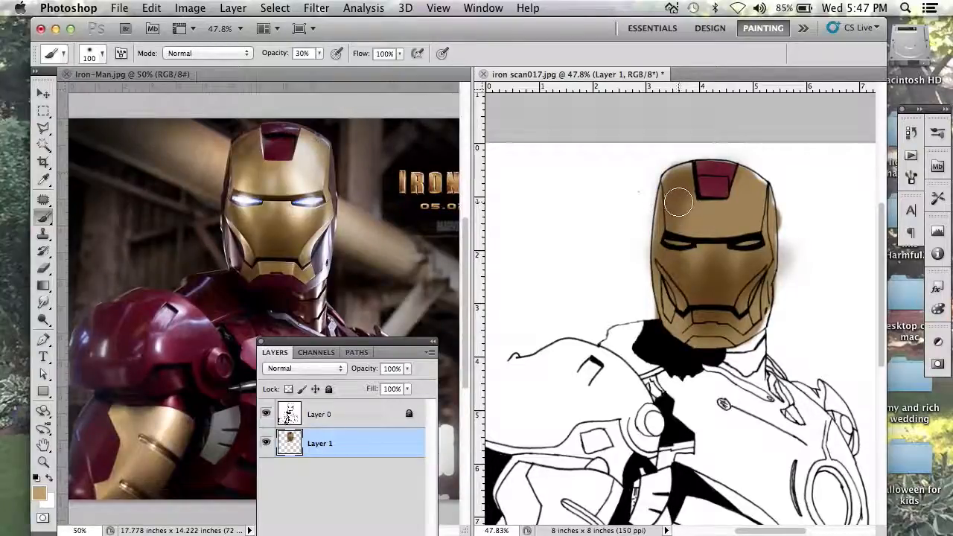
{"action": "key", "text": "bracketleft"}
{"action": "key", "text": "bracketleft"}
{"action": "key", "text": "bracketleft"}
{"action": "key", "text": "bracketleft"}
{"action": "key", "text": "bracketleft"}
{"action": "key", "text": "bracketleft"}
{"action": "key", "text": "bracketleft"}
{"action": "key", "text": "bracketleft"}
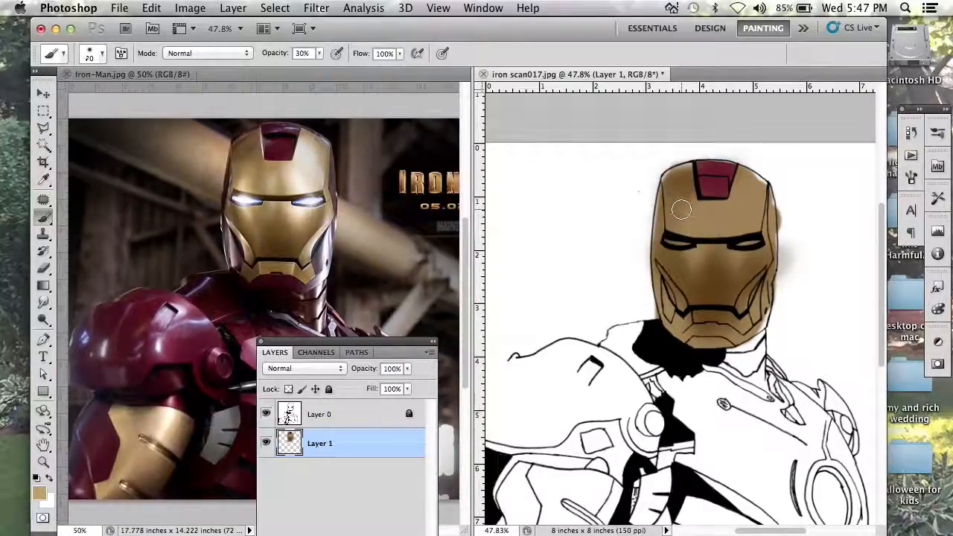
{"action": "key", "text": "bracketright"}
{"action": "key", "text": "bracketright"}
{"action": "key", "text": "bracketright"}
{"action": "mouse_move", "coordinate": [683, 241]}
{"action": "left_mouse_down"}
{"action": "mouse_move", "coordinate": [687, 198]}
{"action": "mouse_move", "coordinate": [685, 221]}
{"action": "left_mouse_up"}
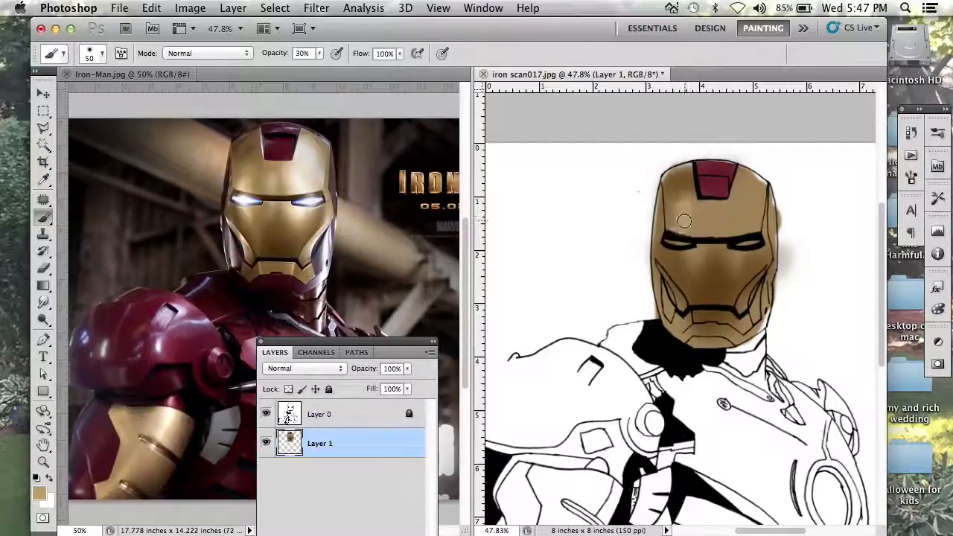
{"action": "left_click_drag", "start_coordinate": [743, 225], "coordinate": [739, 200]}
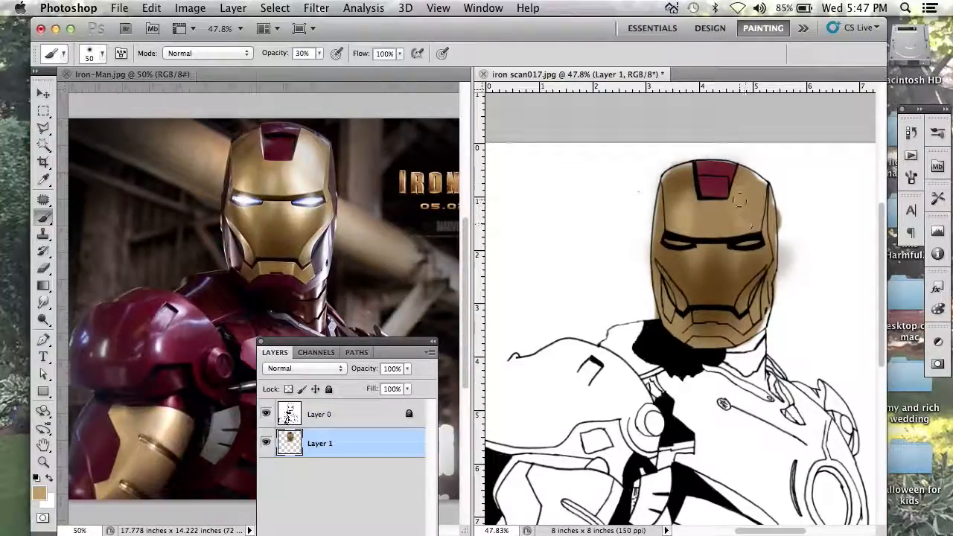
Highlight the drawn helmet's forehead and upper faceplate with pale beige sampled from the photo's forehead shine, using a 100 px brush
{"action": "key", "text": "bracketright"}
{"action": "key", "text": "bracketright"}
{"action": "key", "text": "bracketright"}
{"action": "key", "text": "bracketright"}
{"action": "key", "text": "bracketright"}
{"action": "key", "text": "bracketright"}
{"action": "key", "text": "bracketright"}
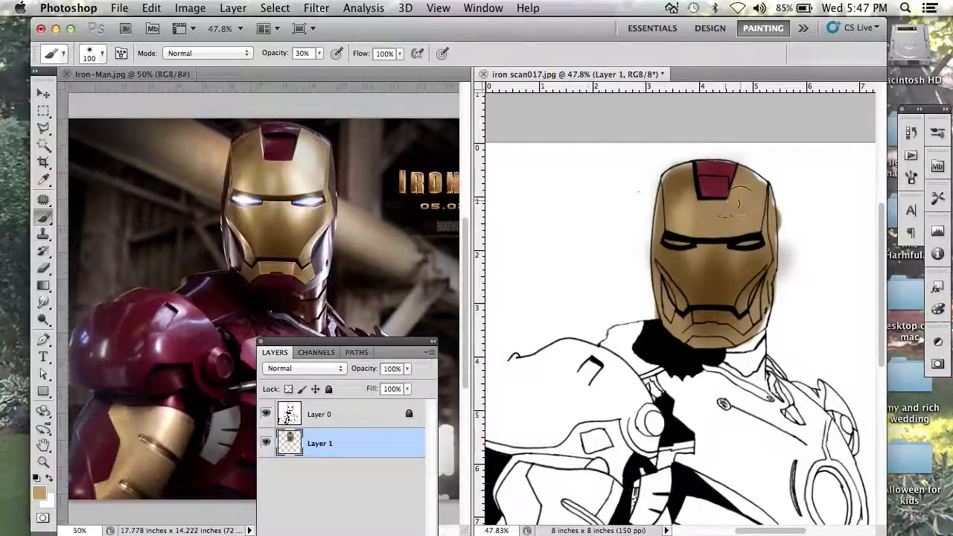
{"action": "left_click", "coordinate": [312, 158], "text": "alt"}
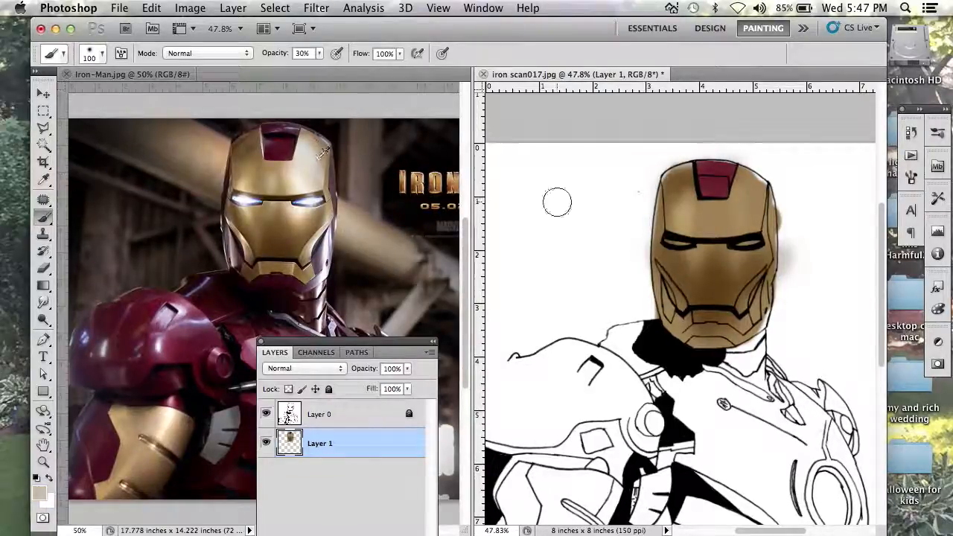
{"action": "mouse_move", "coordinate": [757, 198]}
{"action": "left_mouse_down"}
{"action": "mouse_move", "coordinate": [747, 192]}
{"action": "mouse_move", "coordinate": [751, 227]}
{"action": "mouse_move", "coordinate": [749, 207]}
{"action": "mouse_move", "coordinate": [734, 219]}
{"action": "mouse_move", "coordinate": [732, 262]}
{"action": "mouse_move", "coordinate": [738, 246]}
{"action": "mouse_move", "coordinate": [699, 262]}
{"action": "mouse_move", "coordinate": [692, 247]}
{"action": "mouse_move", "coordinate": [682, 249]}
{"action": "mouse_move", "coordinate": [688, 275]}
{"action": "mouse_move", "coordinate": [679, 227]}
{"action": "mouse_move", "coordinate": [704, 266]}
{"action": "left_mouse_up"}
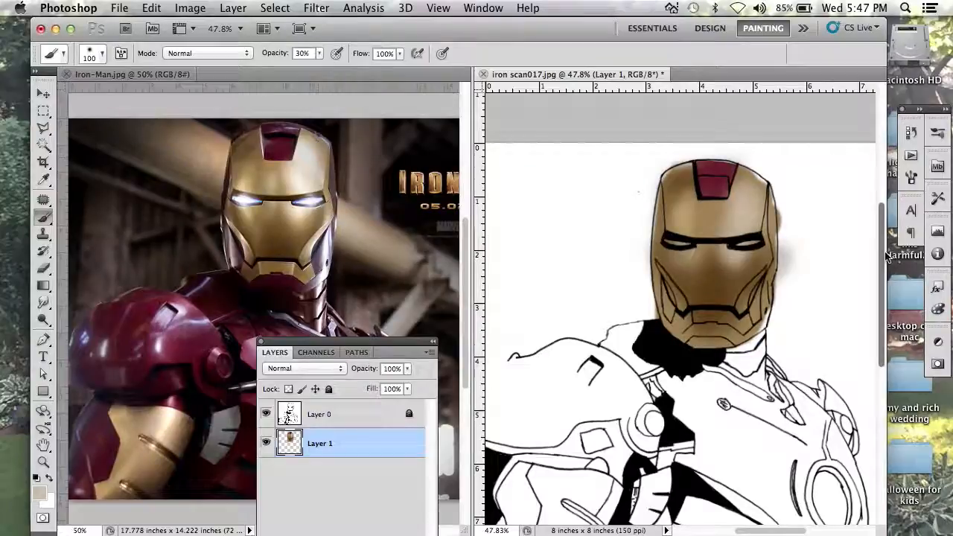
Add pale beige highlights to the faceplate just below the eyes with a 50 px brush
{"action": "key", "text": "bracketright"}
{"action": "key", "text": "bracketright"}
{"action": "key", "text": "bracketleft"}
{"action": "mouse_move", "coordinate": [686, 251]}
{"action": "left_mouse_down"}
{"action": "mouse_move", "coordinate": [697, 276]}
{"action": "mouse_move", "coordinate": [678, 242]}
{"action": "left_mouse_up"}
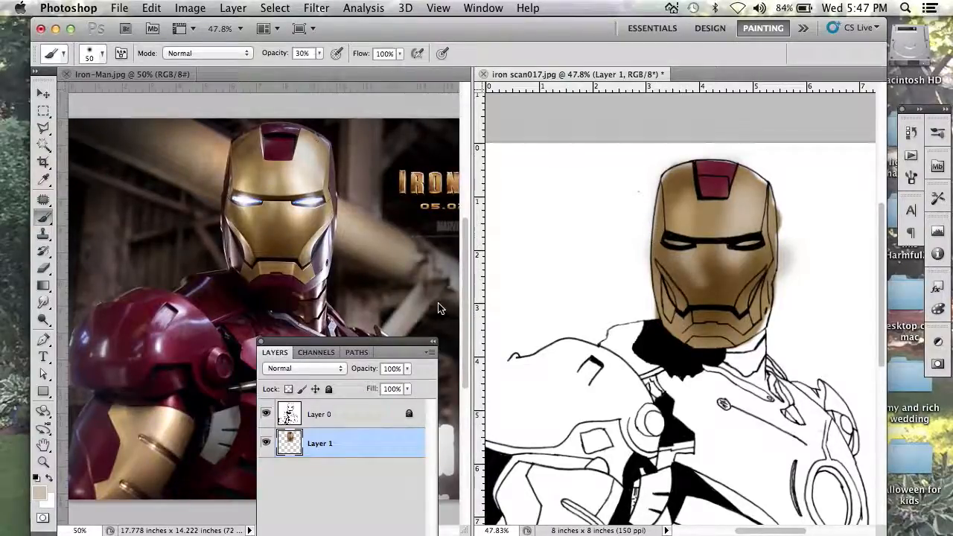
Blend the faceplate between the eyes and mouth with dark brown and lighter gold sampled from the photo's mask
{"action": "left_click", "coordinate": [280, 239], "text": "alt"}
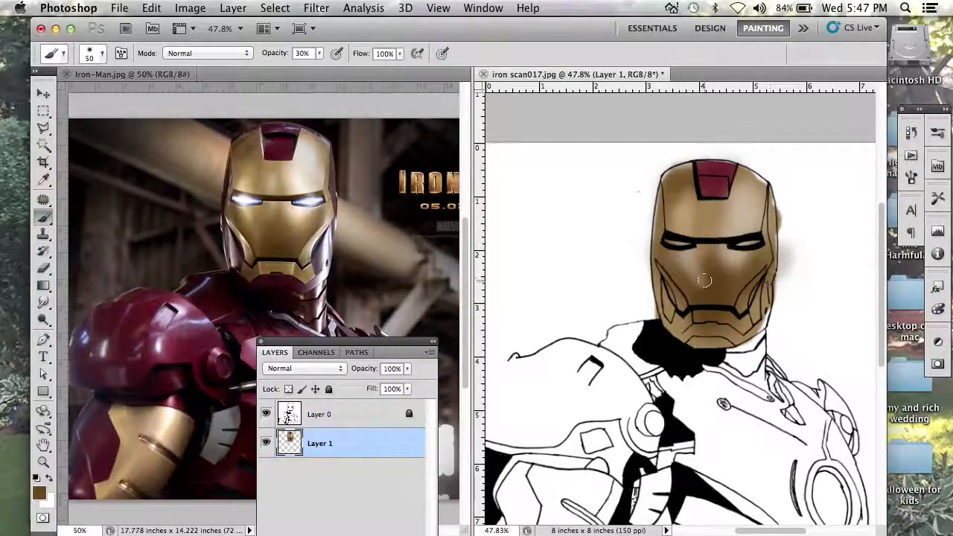
{"action": "mouse_move", "coordinate": [702, 285]}
{"action": "left_mouse_down"}
{"action": "mouse_move", "coordinate": [705, 293]}
{"action": "mouse_move", "coordinate": [697, 288]}
{"action": "mouse_move", "coordinate": [712, 274]}
{"action": "mouse_move", "coordinate": [696, 313]}
{"action": "mouse_move", "coordinate": [695, 295]}
{"action": "left_mouse_up"}
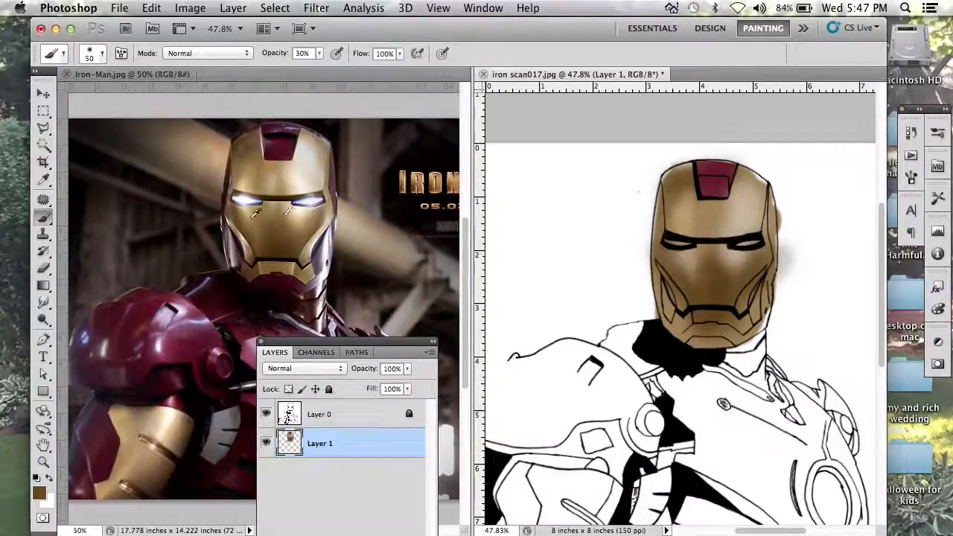
{"action": "left_click", "coordinate": [256, 213], "text": "alt"}
{"action": "mouse_move", "coordinate": [702, 277]}
{"action": "left_mouse_down"}
{"action": "mouse_move", "coordinate": [689, 277]}
{"action": "mouse_move", "coordinate": [689, 312]}
{"action": "mouse_move", "coordinate": [685, 277]}
{"action": "left_mouse_up"}
Shade the middle of the faceplate with dark brown sampled from the photo, trying the 50 px brush at 0% and 100% hardness
{"action": "left_click", "coordinate": [284, 246], "text": "alt"}
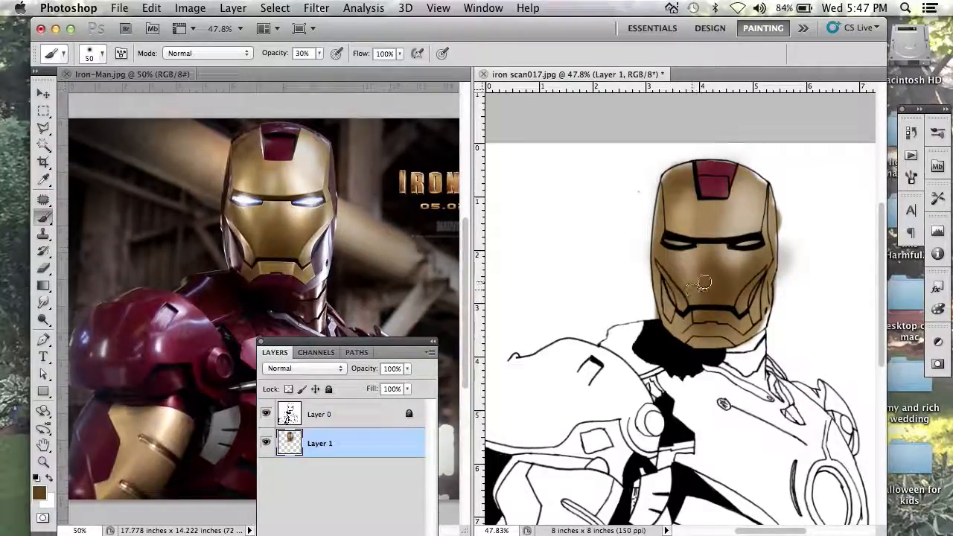
{"action": "left_click", "coordinate": [100, 55]}
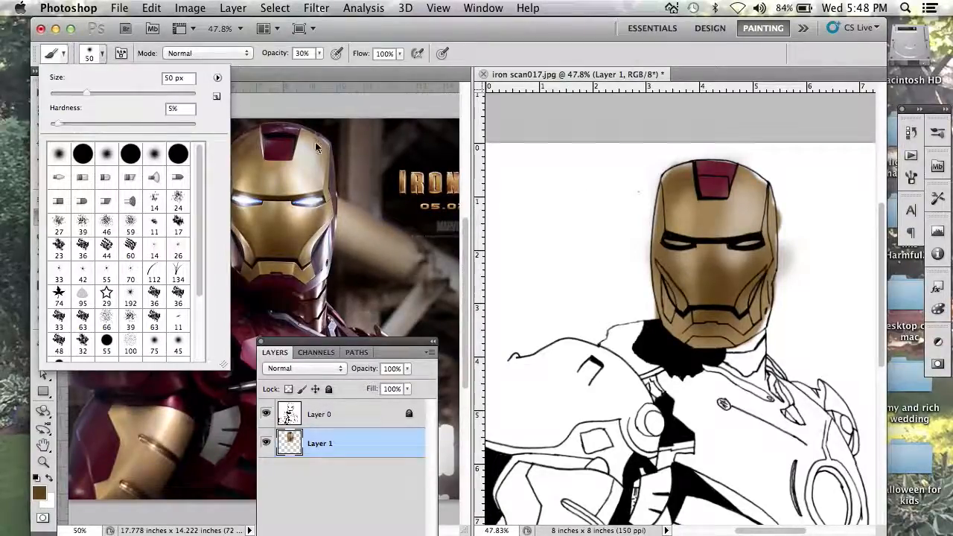
{"action": "left_click", "coordinate": [693, 268]}
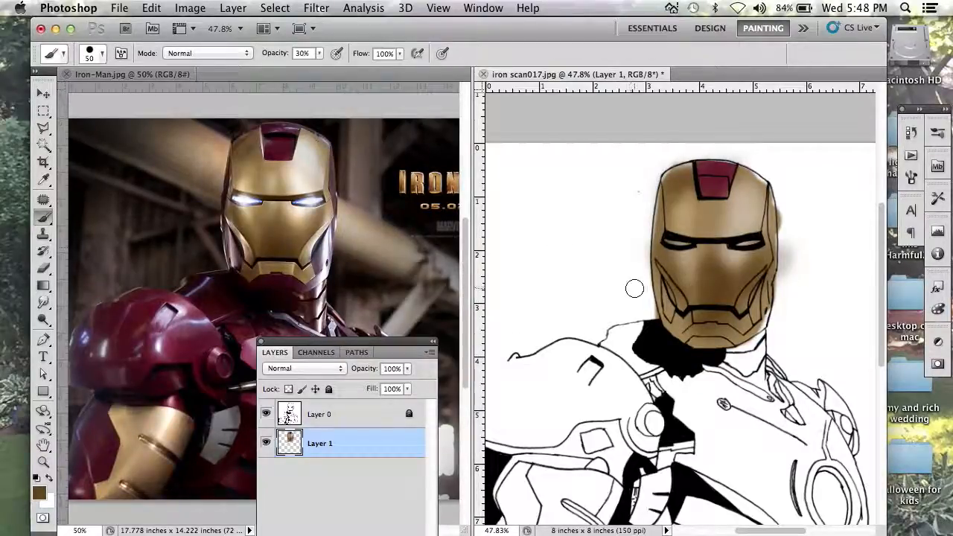
{"action": "mouse_move", "coordinate": [705, 264]}
{"action": "left_mouse_down"}
{"action": "mouse_move", "coordinate": [705, 303]}
{"action": "mouse_move", "coordinate": [706, 270]}
{"action": "mouse_move", "coordinate": [715, 326]}
{"action": "mouse_move", "coordinate": [734, 291]}
{"action": "mouse_move", "coordinate": [686, 310]}
{"action": "mouse_move", "coordinate": [700, 321]}
{"action": "mouse_move", "coordinate": [701, 282]}
{"action": "left_mouse_up"}
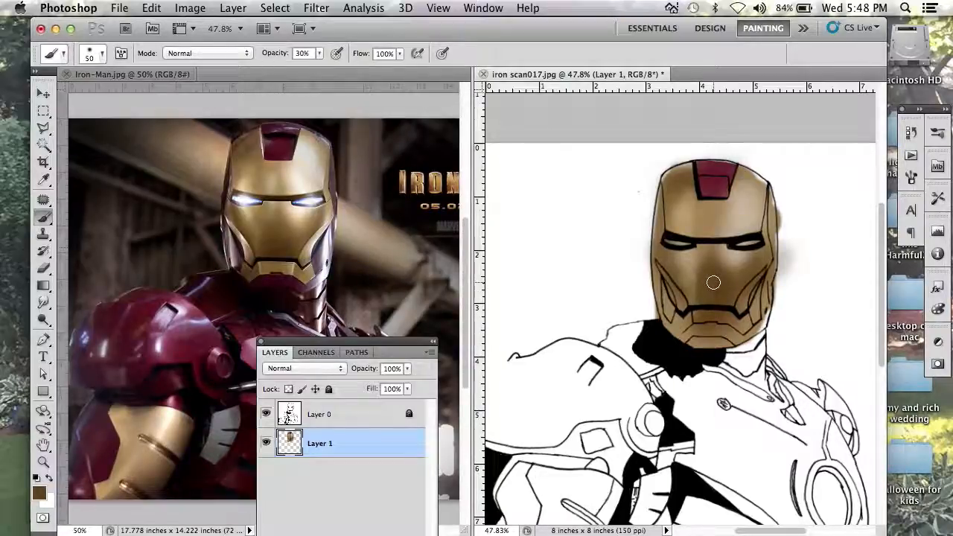
{"action": "left_click", "coordinate": [103, 55]}
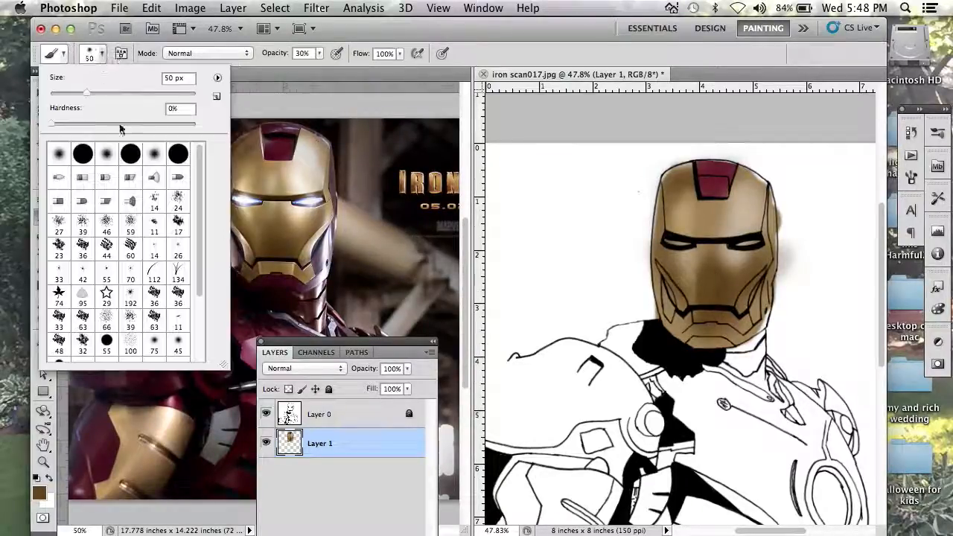
{"action": "left_click", "coordinate": [712, 273]}
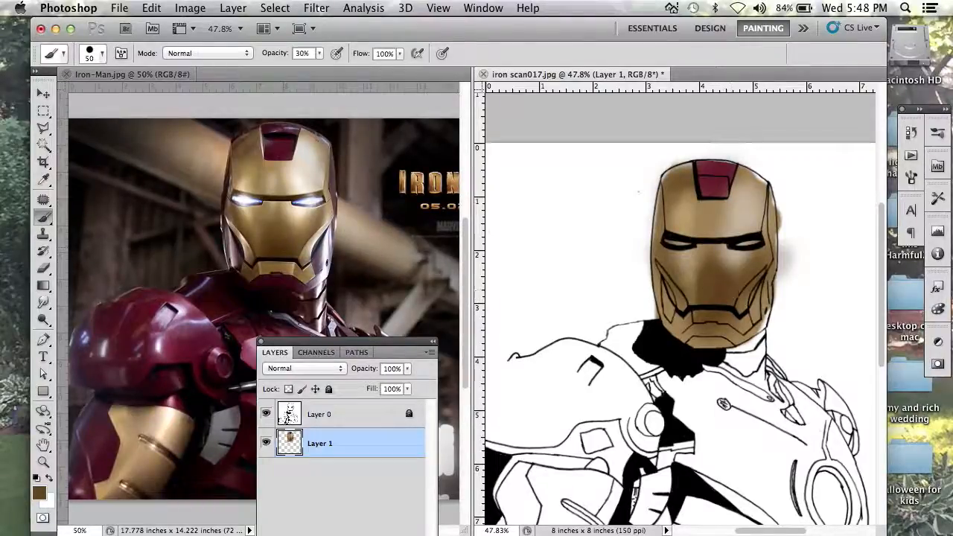
{"action": "left_click", "coordinate": [102, 53]}
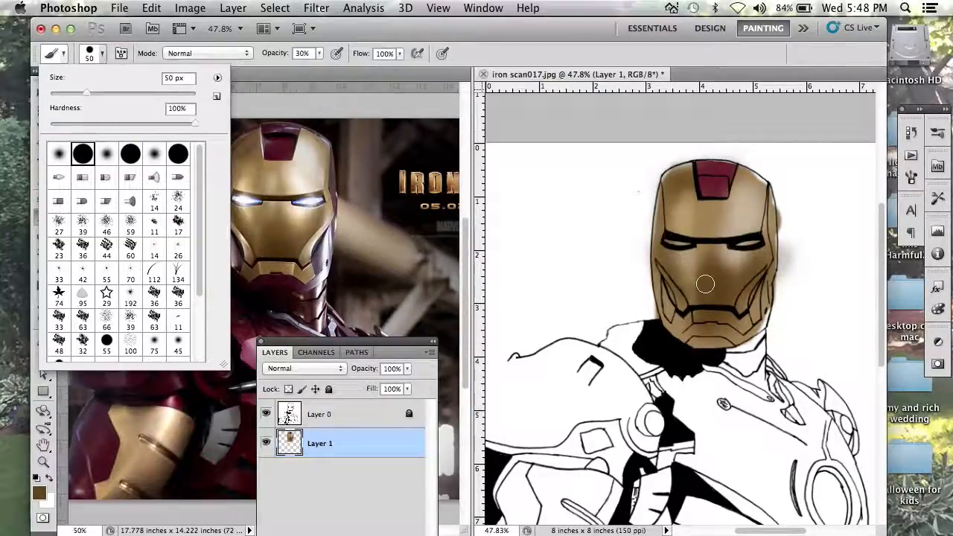
{"action": "left_click", "coordinate": [683, 274]}
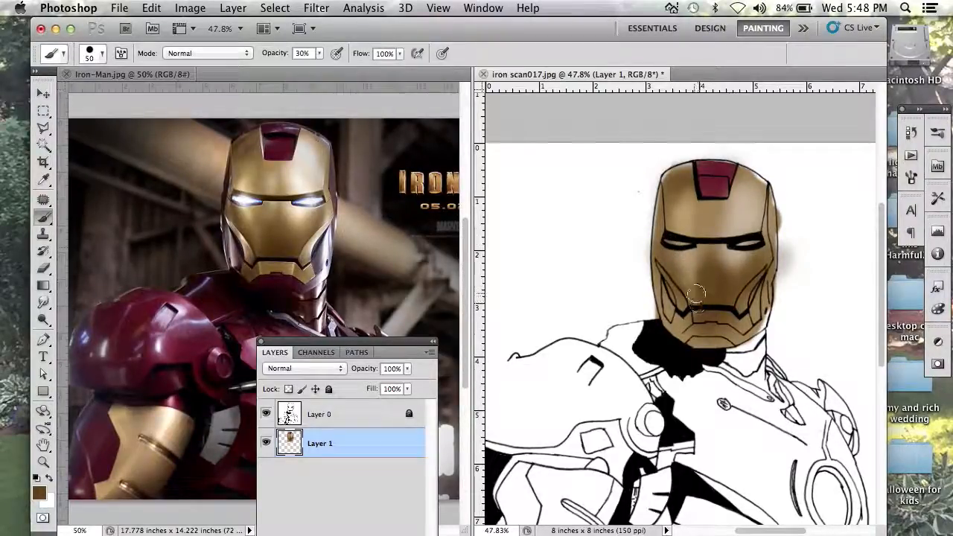
{"action": "mouse_move", "coordinate": [695, 264]}
{"action": "left_mouse_down"}
{"action": "mouse_move", "coordinate": [653, 191]}
{"action": "mouse_move", "coordinate": [666, 259]}
{"action": "mouse_move", "coordinate": [725, 316]}
{"action": "mouse_move", "coordinate": [719, 253]}
{"action": "mouse_move", "coordinate": [668, 203]}
{"action": "mouse_move", "coordinate": [715, 195]}
{"action": "mouse_move", "coordinate": [742, 311]}
{"action": "left_mouse_up"}
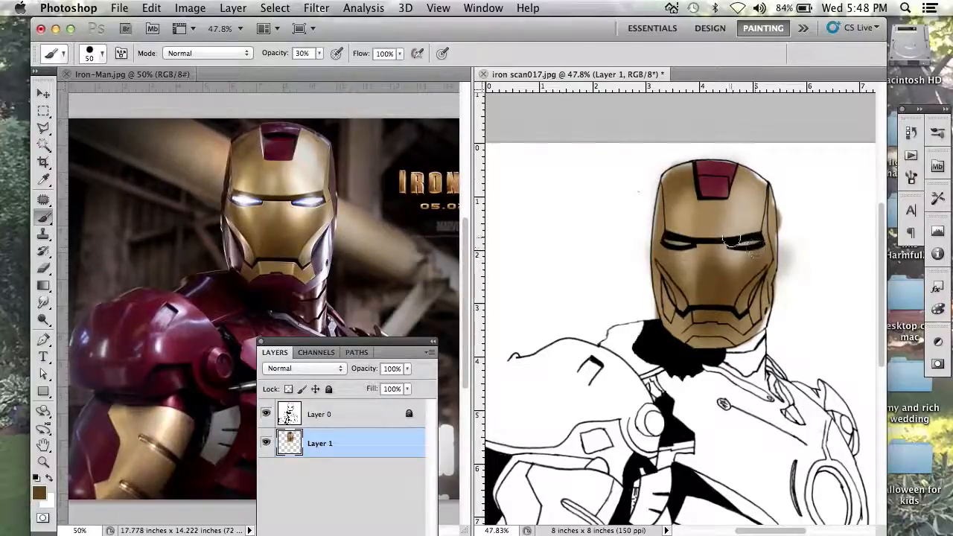
Lighten the forehead above both eyes and one cheek with the Dodge tool on Midtones at 100% exposure, reducing the brush to 50 px
{"action": "left_click", "coordinate": [42, 318]}
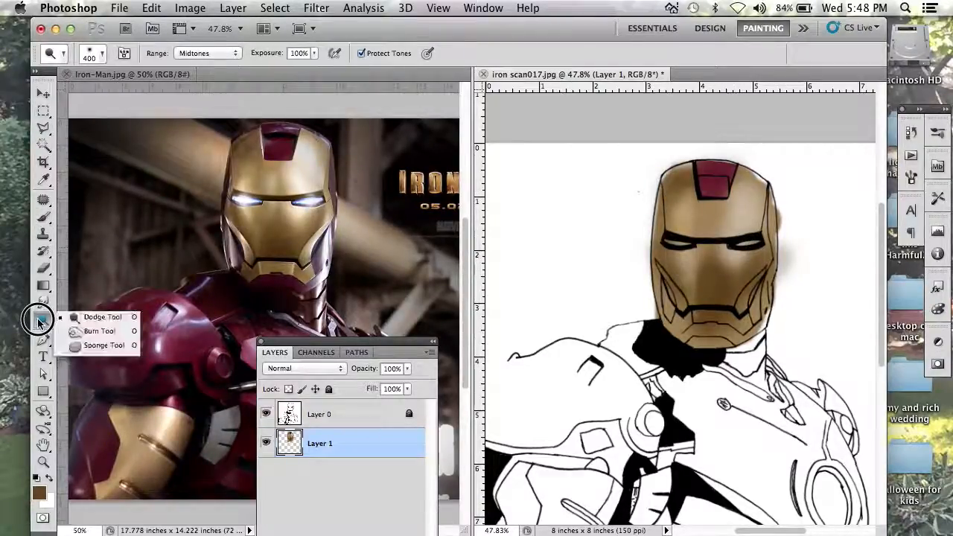
{"action": "left_click", "coordinate": [84, 319]}
{"action": "mouse_move", "coordinate": [684, 247]}
{"action": "left_mouse_down"}
{"action": "mouse_move", "coordinate": [666, 216]}
{"action": "mouse_move", "coordinate": [686, 242]}
{"action": "left_mouse_up"}
{"action": "key", "text": "bracketleft"}
{"action": "key", "text": "bracketleft"}
{"action": "key", "text": "bracketleft"}
{"action": "key", "text": "bracketleft"}
{"action": "key", "text": "bracketleft"}
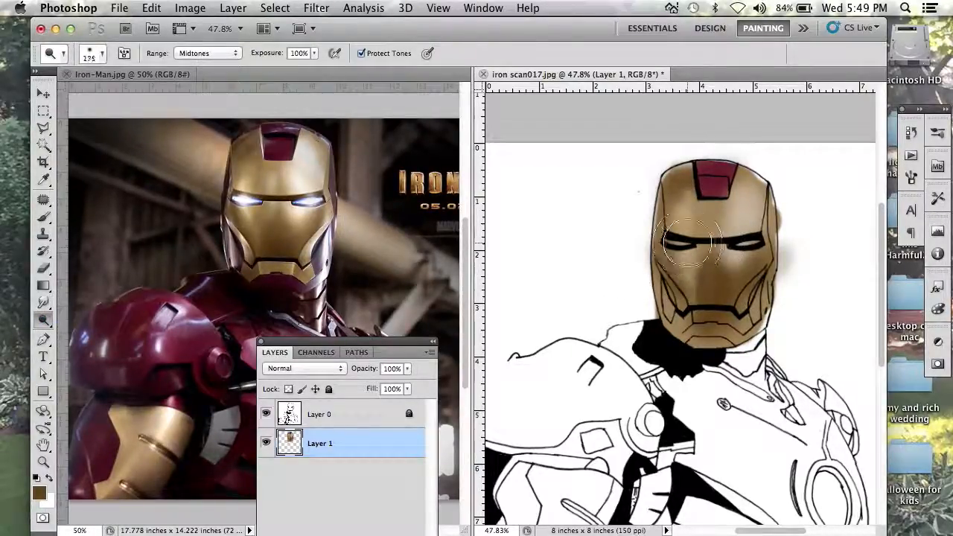
{"action": "key", "text": "bracketleft"}
{"action": "key", "text": "bracketleft"}
{"action": "key", "text": "bracketleft"}
{"action": "key", "text": "bracketleft"}
{"action": "key", "text": "bracketleft"}
{"action": "key", "text": "bracketleft"}
{"action": "key", "text": "bracketleft"}
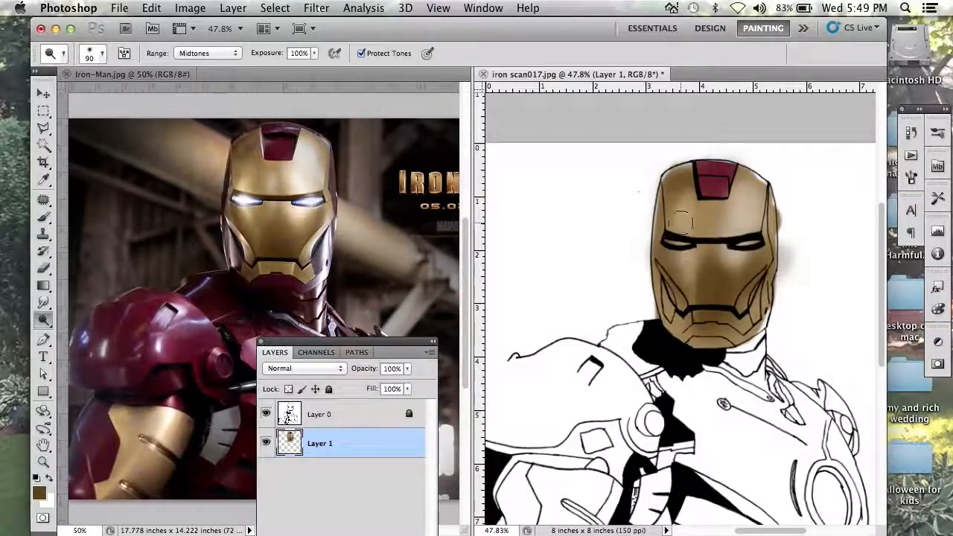
{"action": "left_click_drag", "start_coordinate": [680, 223], "coordinate": [686, 280]}
{"action": "mouse_move", "coordinate": [683, 219]}
{"action": "left_mouse_down"}
{"action": "mouse_move", "coordinate": [683, 279]}
{"action": "mouse_move", "coordinate": [677, 223]}
{"action": "left_mouse_up"}
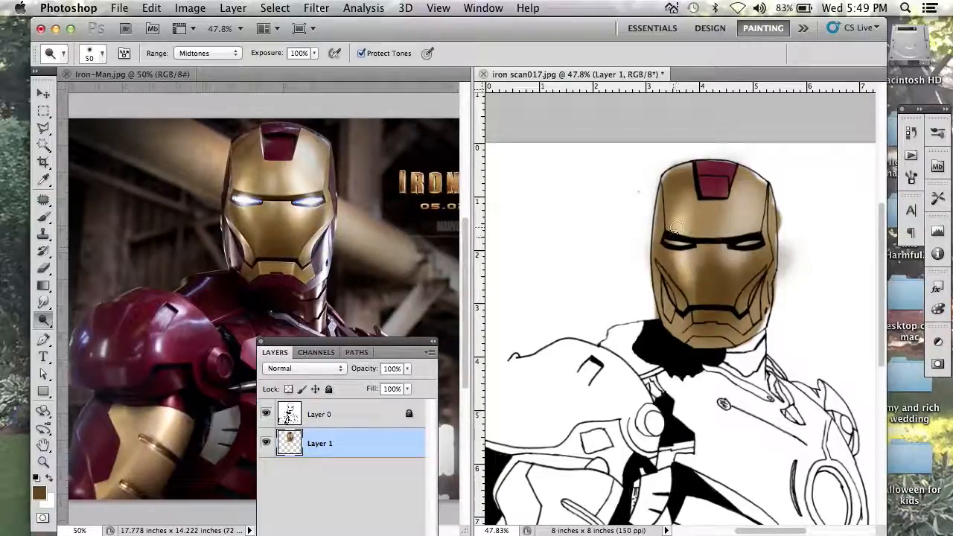
{"action": "left_click_drag", "start_coordinate": [737, 220], "coordinate": [740, 231]}
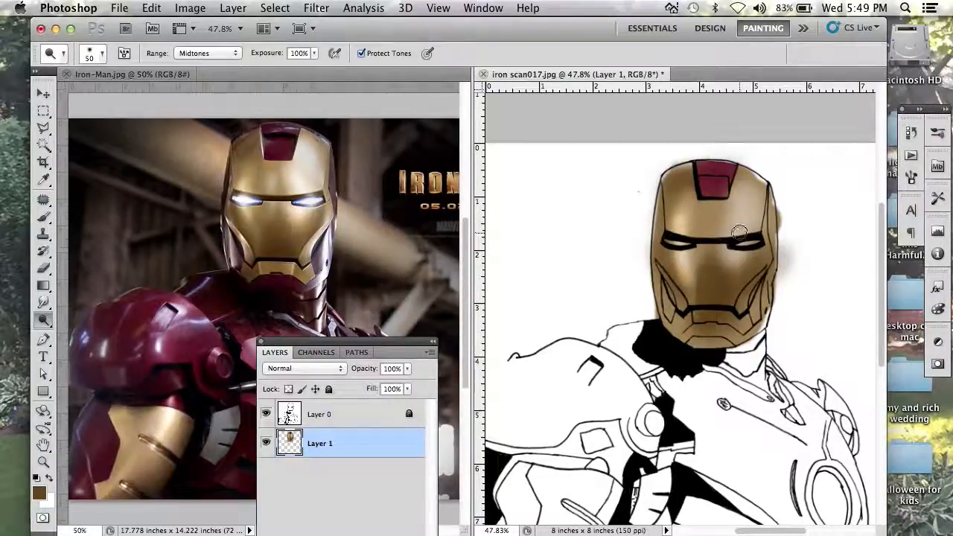
Dodge a vertical highlight from the forehead beside the red panel down over the eye to the cheek with a 125 px brush
{"action": "key", "text": "bracketright"}
{"action": "key", "text": "bracketright"}
{"action": "key", "text": "bracketright"}
{"action": "key", "text": "bracketright"}
{"action": "left_click", "coordinate": [744, 194]}
{"action": "left_click", "coordinate": [739, 198]}
{"action": "left_click", "coordinate": [736, 222]}
{"action": "left_click", "coordinate": [738, 241]}
{"action": "left_click", "coordinate": [737, 261]}
{"action": "left_click", "coordinate": [739, 274]}
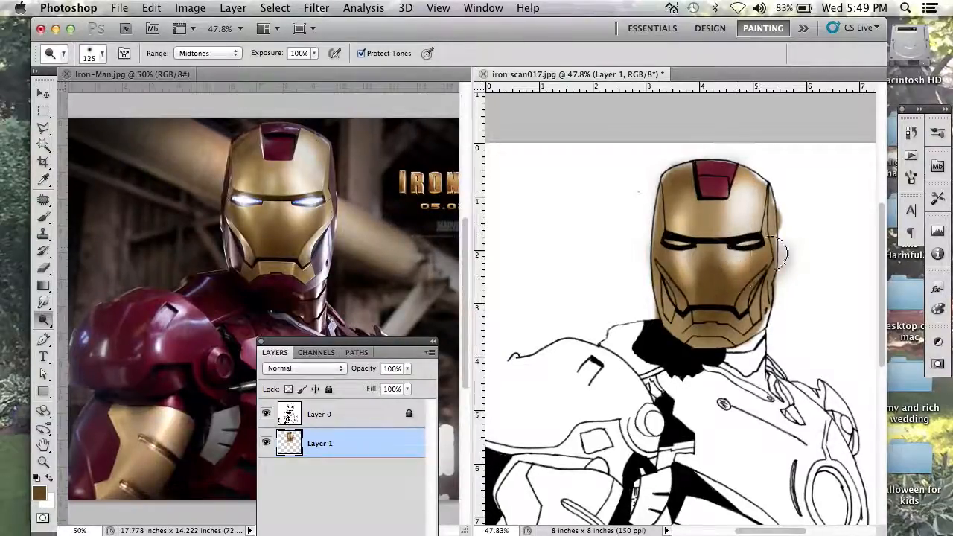
Set the Dodge range to Shadows and lighten the mouth and chin area of the faceplate
{"action": "left_click", "coordinate": [314, 53]}
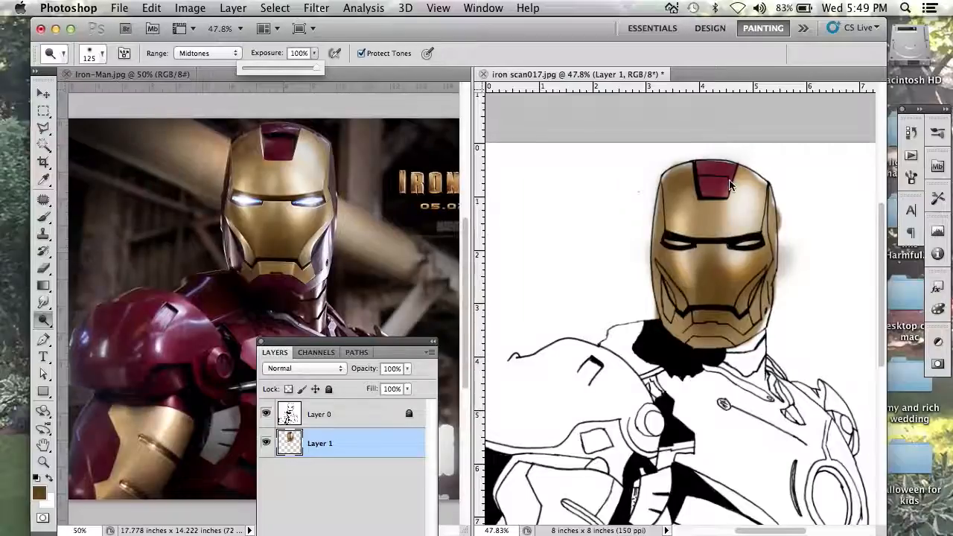
{"action": "left_click", "coordinate": [226, 54]}
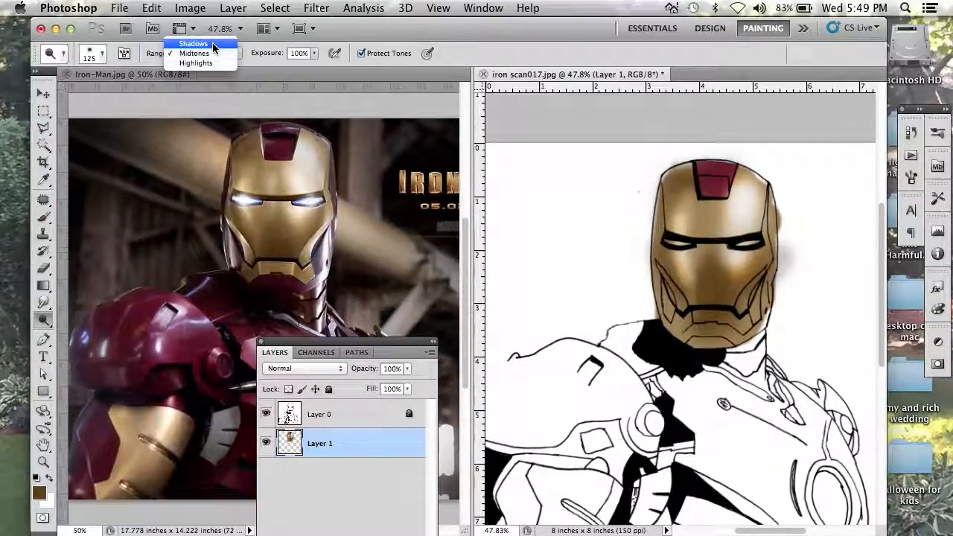
{"action": "left_click", "coordinate": [213, 43]}
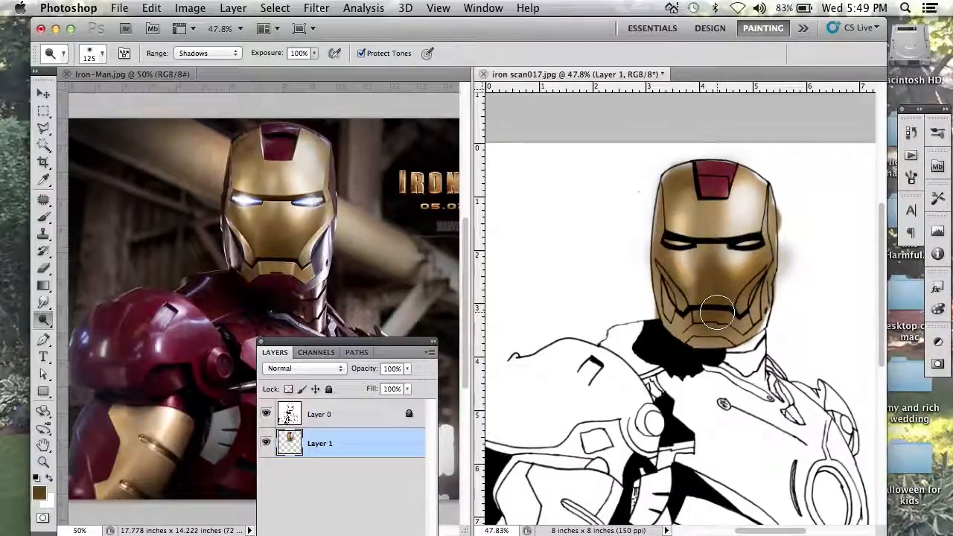
{"action": "mouse_move", "coordinate": [715, 311]}
{"action": "left_mouse_down"}
{"action": "mouse_move", "coordinate": [726, 316]}
{"action": "mouse_move", "coordinate": [707, 313]}
{"action": "mouse_move", "coordinate": [726, 328]}
{"action": "left_mouse_up"}
Set the Dodge range to Highlights and brighten the forehead highlight below the red panel
{"action": "left_click", "coordinate": [216, 53]}
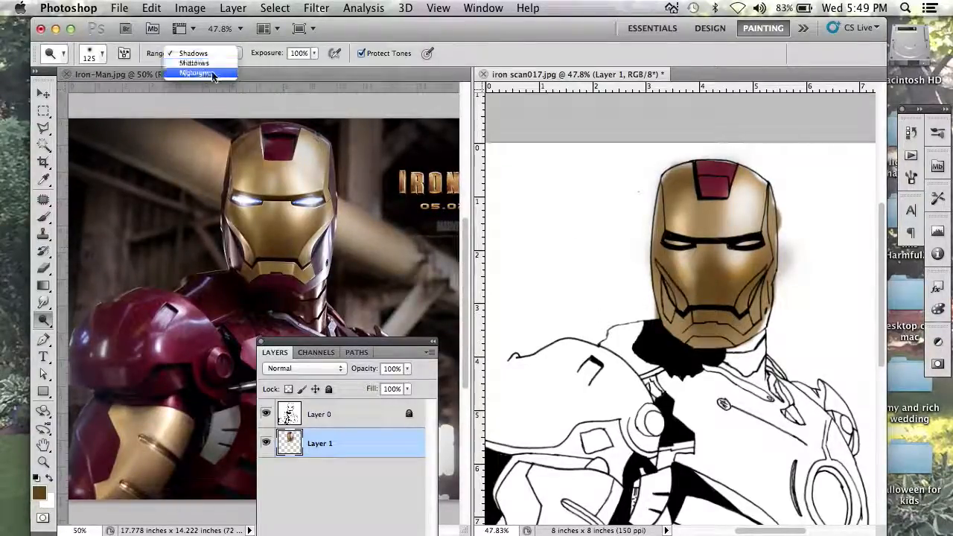
{"action": "left_click", "coordinate": [214, 73]}
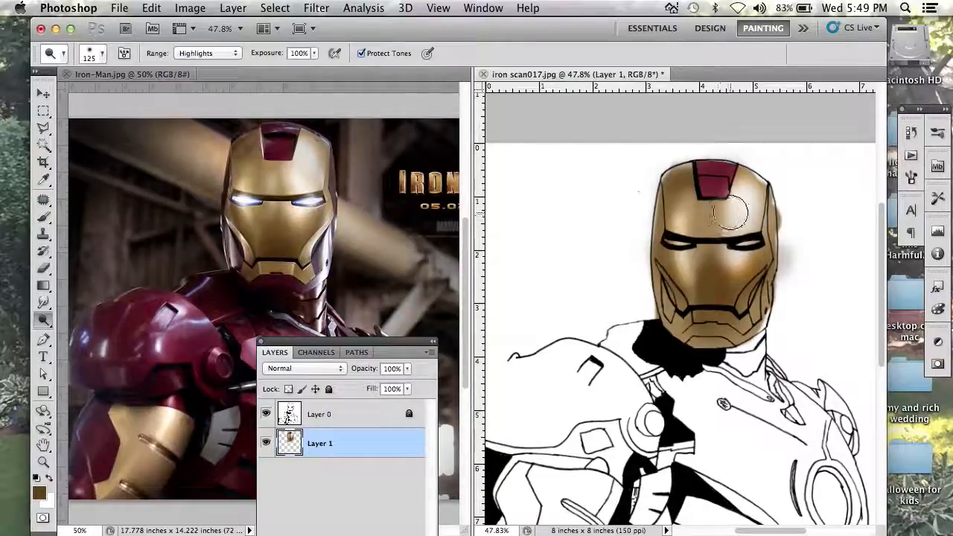
{"action": "mouse_move", "coordinate": [740, 212]}
{"action": "left_mouse_down"}
{"action": "mouse_move", "coordinate": [743, 197]}
{"action": "mouse_move", "coordinate": [736, 205]}
{"action": "left_mouse_up"}
Return the Dodge range to Midtones, try lightening around one eye, and undo that stroke
{"action": "left_click", "coordinate": [235, 52]}
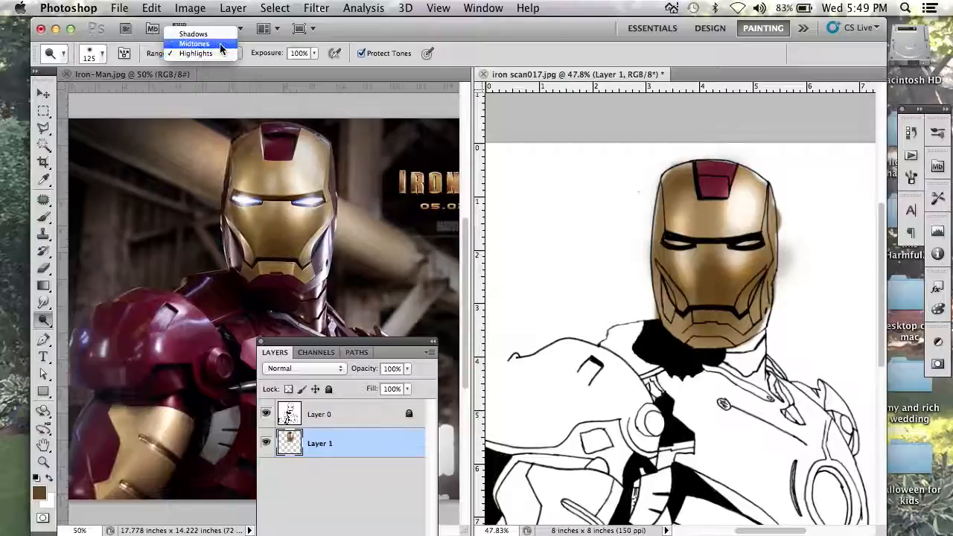
{"action": "left_click", "coordinate": [200, 43]}
{"action": "left_click_drag", "start_coordinate": [676, 244], "coordinate": [688, 246]}
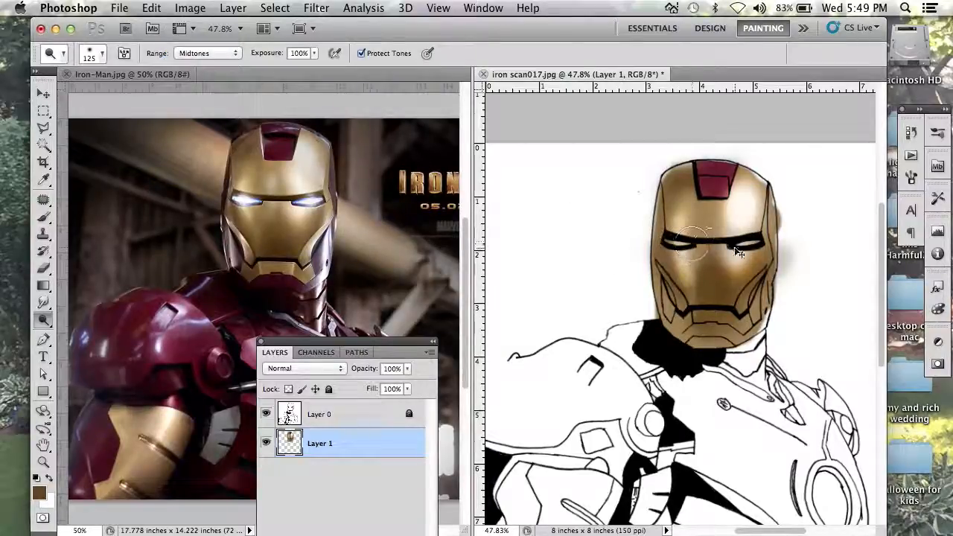
{"action": "key", "text": "super+z"}
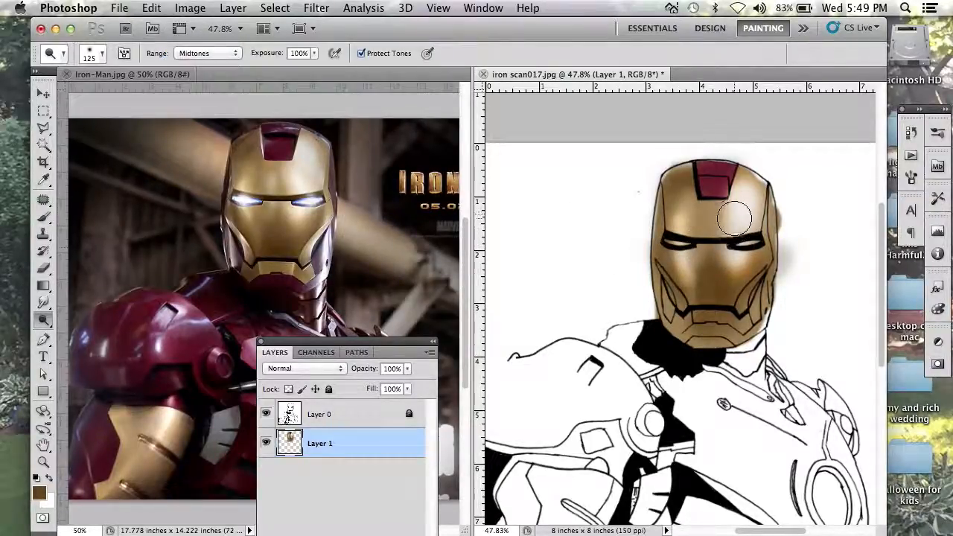
Reduce the Dodge brush to 45 px and lighten the forehead on the side of the red panel without the bright highlight
{"action": "key", "text": "bracketleft"}
{"action": "key", "text": "bracketleft"}
{"action": "key", "text": "bracketleft"}
{"action": "key", "text": "bracketleft"}
{"action": "key", "text": "bracketleft"}
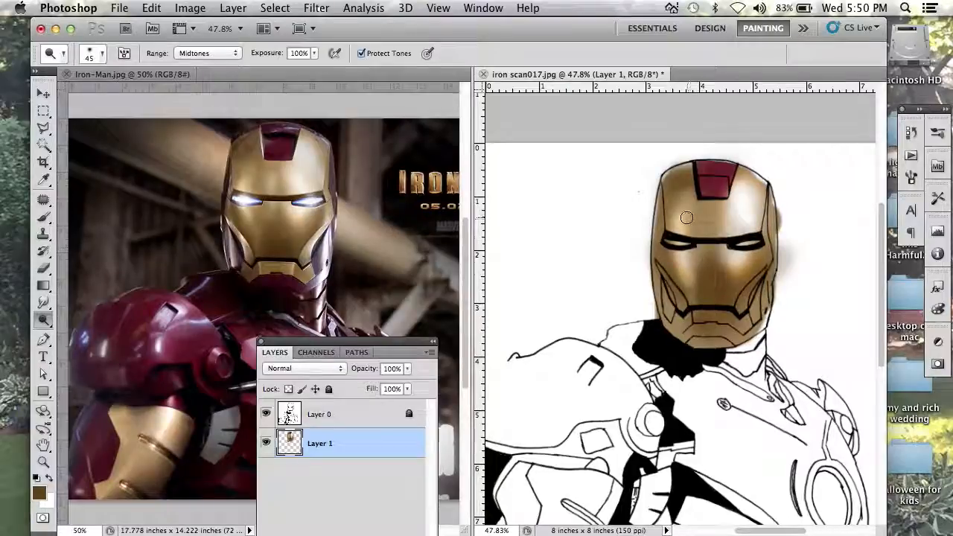
{"action": "mouse_move", "coordinate": [678, 194]}
{"action": "left_mouse_down"}
{"action": "mouse_move", "coordinate": [677, 228]}
{"action": "mouse_move", "coordinate": [687, 213]}
{"action": "left_mouse_up"}
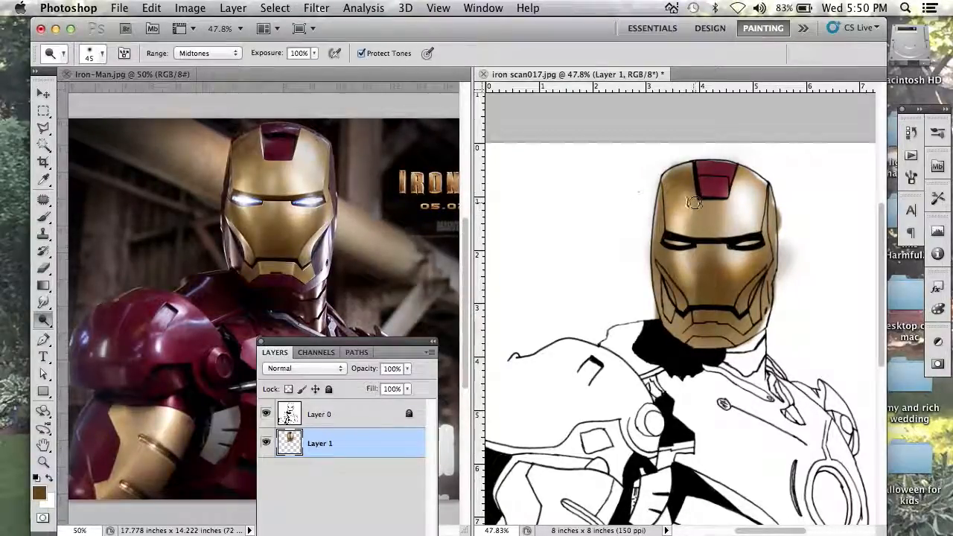
Turn off Protect Tones for the Dodge tool, lighten the forehead beside the red panel, and undo the last stroke
{"action": "left_click", "coordinate": [361, 53]}
{"action": "mouse_move", "coordinate": [687, 206]}
{"action": "left_mouse_down"}
{"action": "mouse_move", "coordinate": [680, 198]}
{"action": "mouse_move", "coordinate": [677, 208]}
{"action": "mouse_move", "coordinate": [677, 198]}
{"action": "left_mouse_up"}
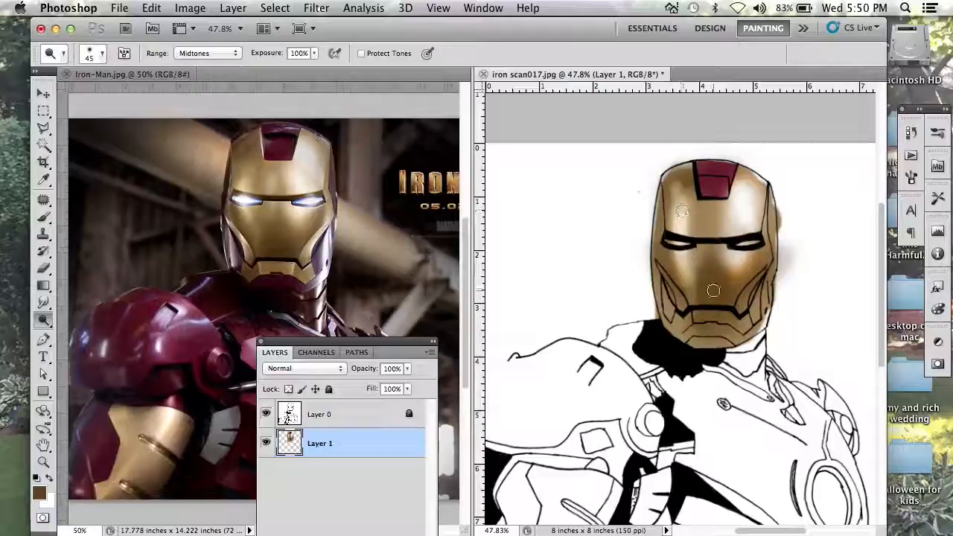
{"action": "key", "text": "super+z"}
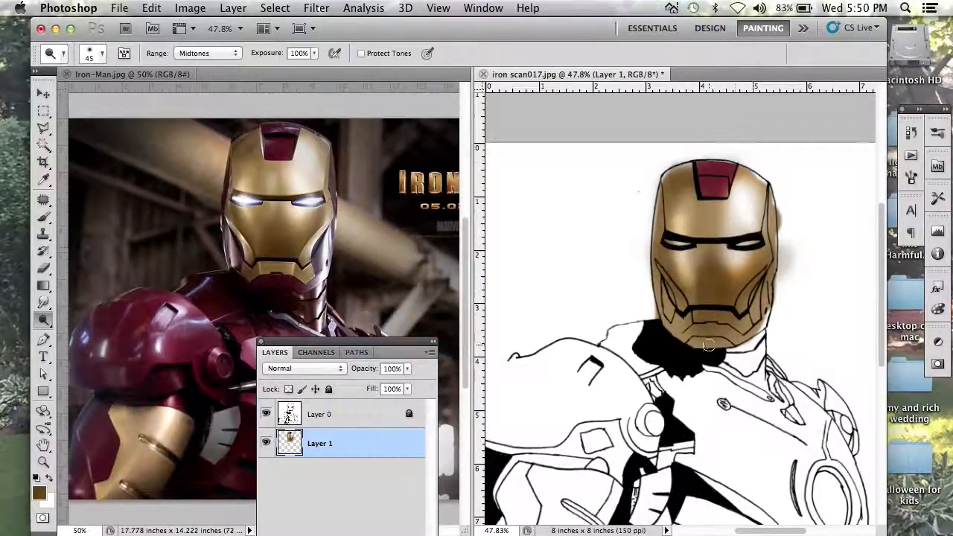
Switch to the Burn tool with a 125 px brush and darken the center of the faceplate just above the mouth
{"action": "left_click", "coordinate": [42, 320]}
{"action": "left_click", "coordinate": [99, 330]}
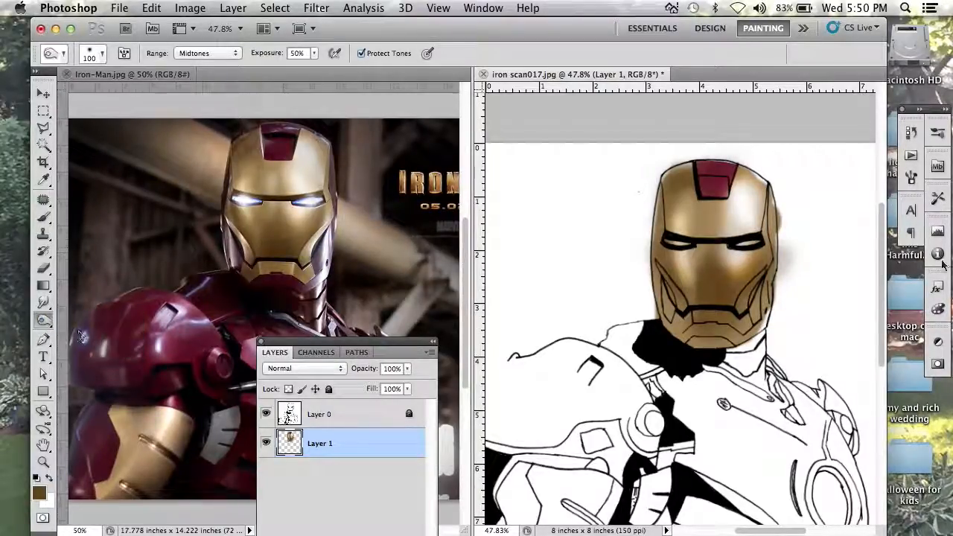
{"action": "key", "text": "bracketright"}
{"action": "key", "text": "bracketright"}
{"action": "key", "text": "bracketright"}
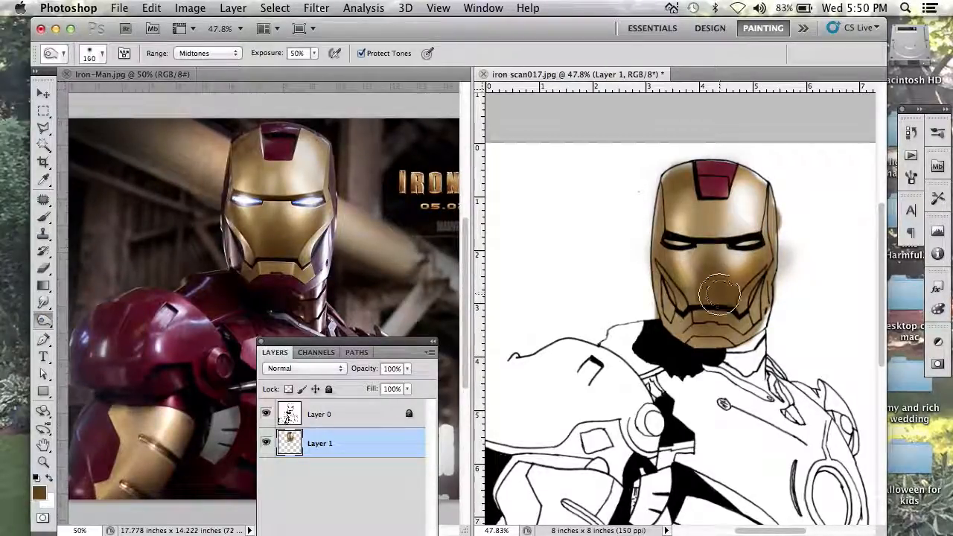
{"action": "key", "text": "bracketleft"}
{"action": "key", "text": "bracketleft"}
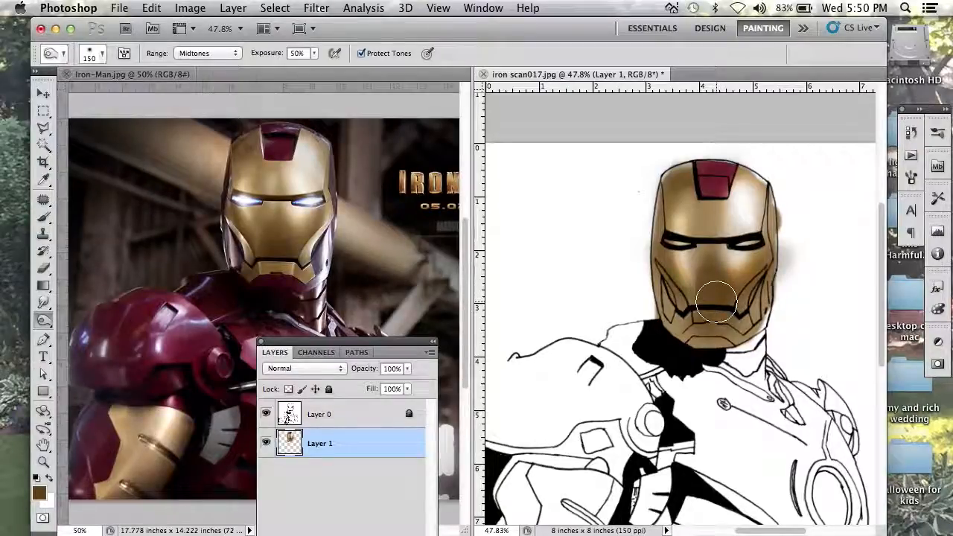
{"action": "left_click", "coordinate": [532, 224]}
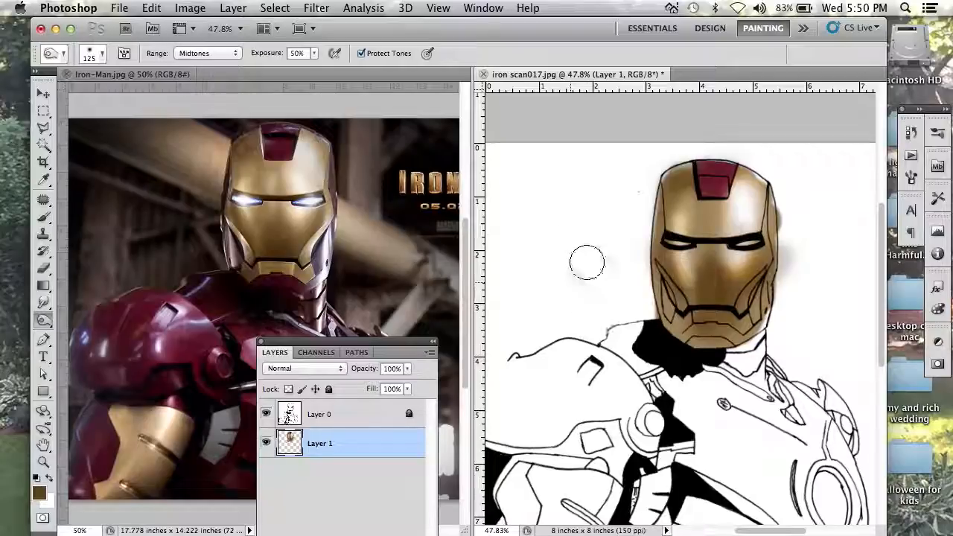
{"action": "mouse_move", "coordinate": [716, 316]}
{"action": "left_mouse_down"}
{"action": "mouse_move", "coordinate": [715, 284]}
{"action": "mouse_move", "coordinate": [716, 296]}
{"action": "left_mouse_up"}
Reduce the Burn brush to 70 px and deepen the shading from above the mouth out toward the cheek
{"action": "key", "text": "bracketleft"}
{"action": "key", "text": "bracketleft"}
{"action": "key", "text": "bracketleft"}
{"action": "key", "text": "bracketleft"}
{"action": "left_click", "coordinate": [716, 300]}
{"action": "mouse_move", "coordinate": [716, 300]}
{"action": "left_mouse_down"}
{"action": "mouse_move", "coordinate": [748, 302]}
{"action": "mouse_move", "coordinate": [691, 302]}
{"action": "mouse_move", "coordinate": [752, 291]}
{"action": "left_mouse_up"}
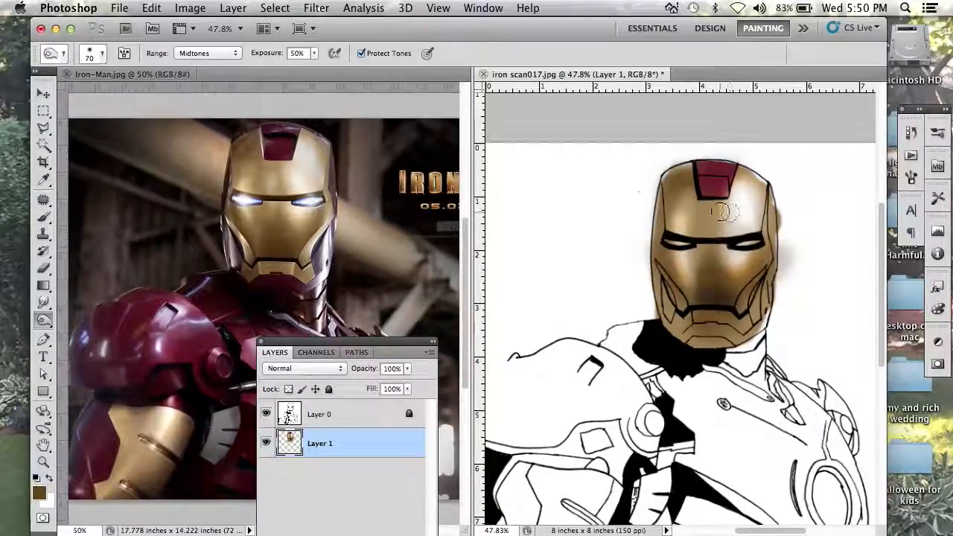
Enlarge the Burn brush to 90 px, turn off Protect Tones, and darken the helmet's upper corner and outer edges
{"action": "key", "text": "bracketright"}
{"action": "mouse_move", "coordinate": [674, 180]}
{"action": "left_mouse_down"}
{"action": "mouse_move", "coordinate": [693, 171]}
{"action": "mouse_move", "coordinate": [681, 161]}
{"action": "mouse_move", "coordinate": [657, 180]}
{"action": "left_mouse_up"}
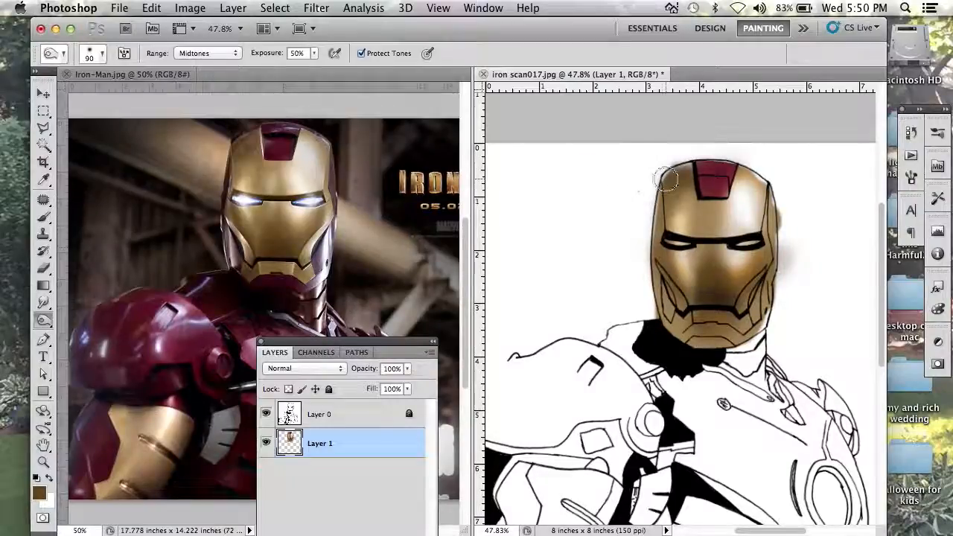
{"action": "left_click", "coordinate": [361, 53]}
{"action": "mouse_move", "coordinate": [605, 159]}
{"action": "left_mouse_down"}
{"action": "mouse_move", "coordinate": [663, 167]}
{"action": "mouse_move", "coordinate": [670, 183]}
{"action": "mouse_move", "coordinate": [697, 158]}
{"action": "mouse_move", "coordinate": [664, 180]}
{"action": "mouse_move", "coordinate": [649, 206]}
{"action": "mouse_move", "coordinate": [683, 186]}
{"action": "mouse_move", "coordinate": [665, 220]}
{"action": "left_mouse_up"}
{"action": "mouse_move", "coordinate": [761, 171]}
{"action": "left_mouse_down"}
{"action": "mouse_move", "coordinate": [802, 197]}
{"action": "mouse_move", "coordinate": [750, 171]}
{"action": "mouse_move", "coordinate": [774, 193]}
{"action": "mouse_move", "coordinate": [782, 267]}
{"action": "mouse_move", "coordinate": [756, 236]}
{"action": "mouse_move", "coordinate": [753, 294]}
{"action": "mouse_move", "coordinate": [679, 306]}
{"action": "mouse_move", "coordinate": [633, 267]}
{"action": "mouse_move", "coordinate": [657, 261]}
{"action": "mouse_move", "coordinate": [646, 237]}
{"action": "mouse_move", "coordinate": [653, 198]}
{"action": "mouse_move", "coordinate": [635, 307]}
{"action": "mouse_move", "coordinate": [646, 209]}
{"action": "mouse_move", "coordinate": [679, 171]}
{"action": "mouse_move", "coordinate": [653, 298]}
{"action": "left_mouse_up"}
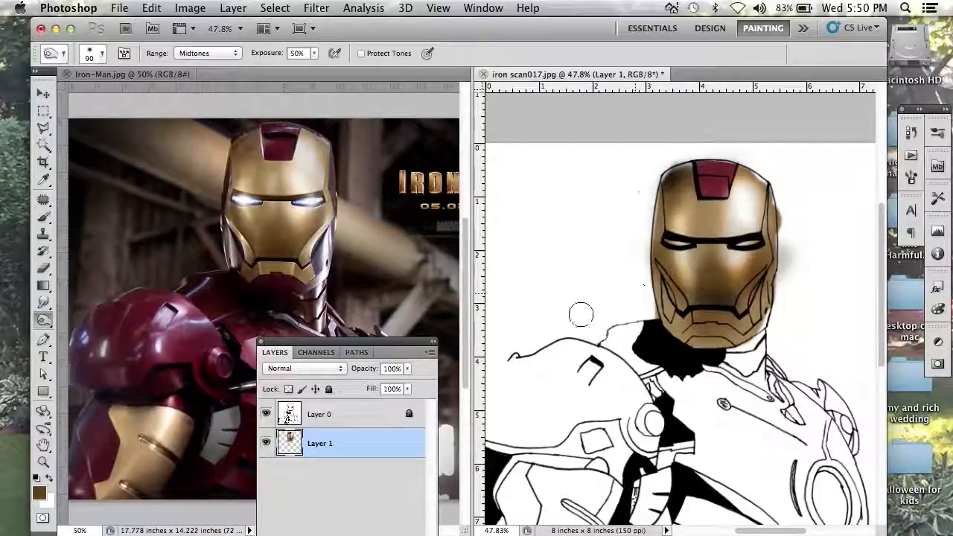
Hide and reshow Layer 1 to compare the shaded helmet with the bare line art
{"action": "left_click", "coordinate": [265, 444]}
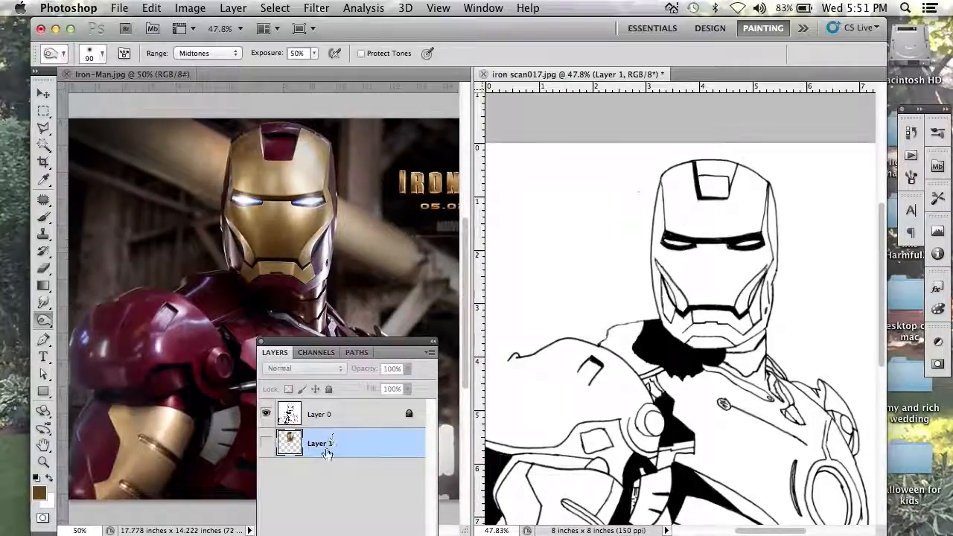
{"action": "left_click", "coordinate": [265, 445]}
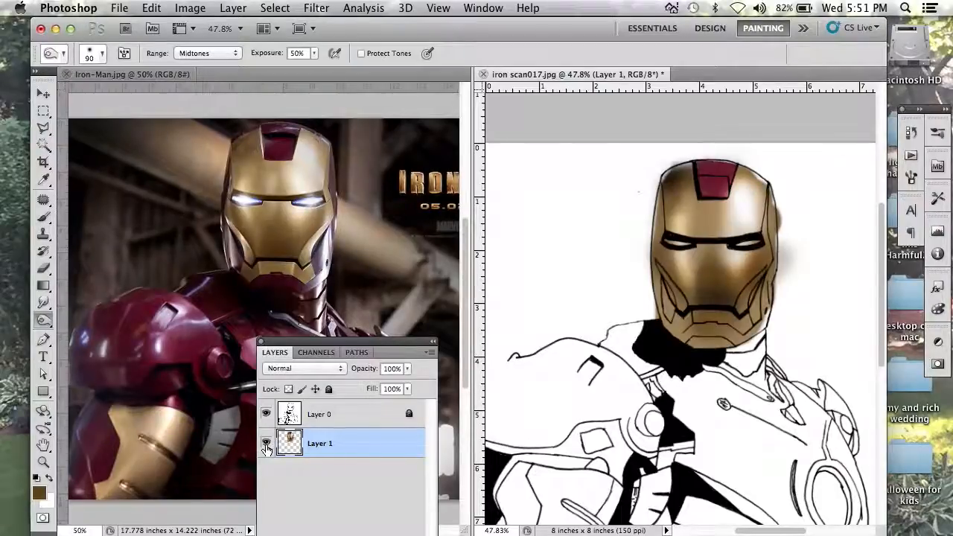